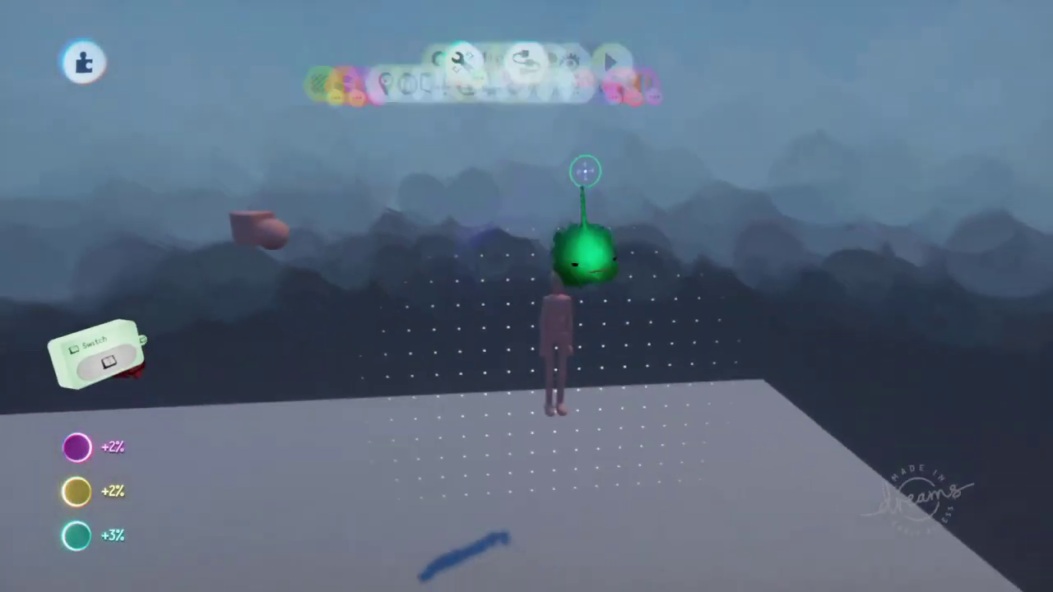
- Turn off the grid guide and move the floating puppet down so that it stands on the floor
{"action": "left_click", "coordinate": [583, 66]}
{"action": "left_click", "coordinate": [451, 120]}
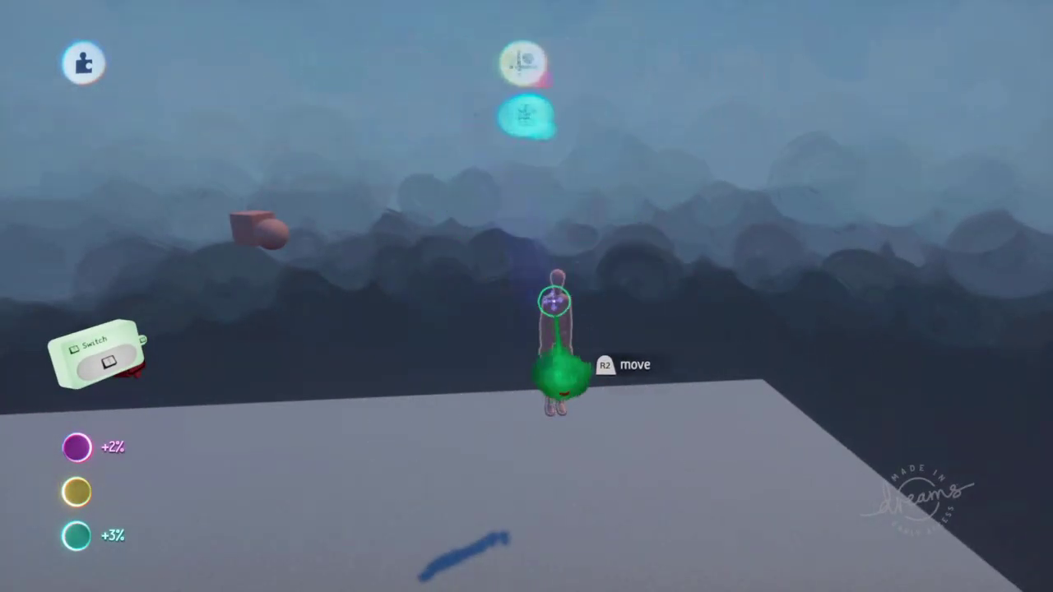
{"action": "mouse_move", "coordinate": [556, 329]}
{"action": "left_mouse_down"}
{"action": "mouse_move", "coordinate": [571, 442]}
{"action": "mouse_move", "coordinate": [568, 338]}
{"action": "left_mouse_up"}
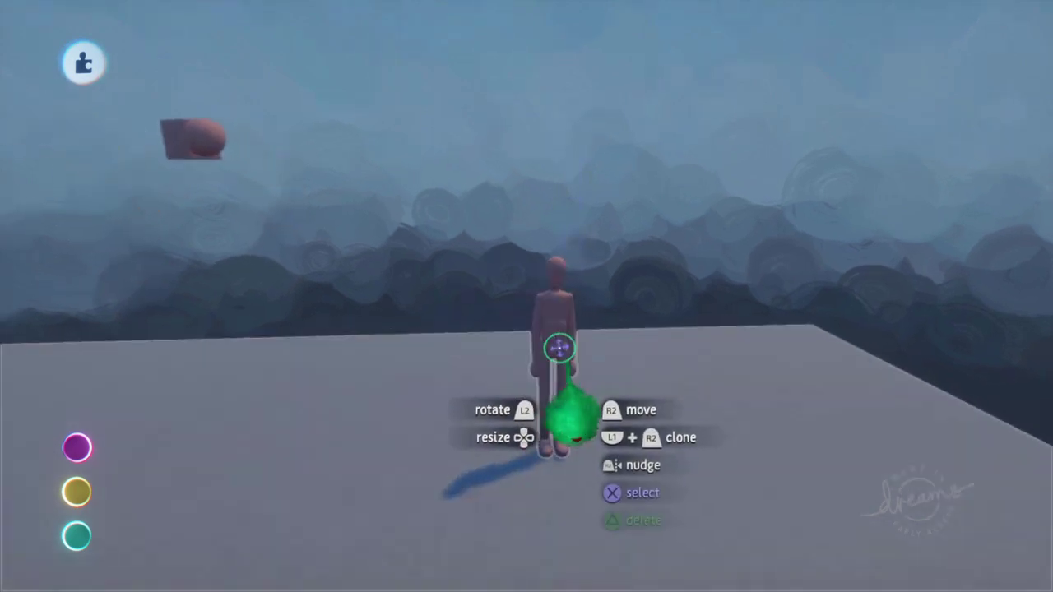
{"action": "left_click", "coordinate": [560, 348]}
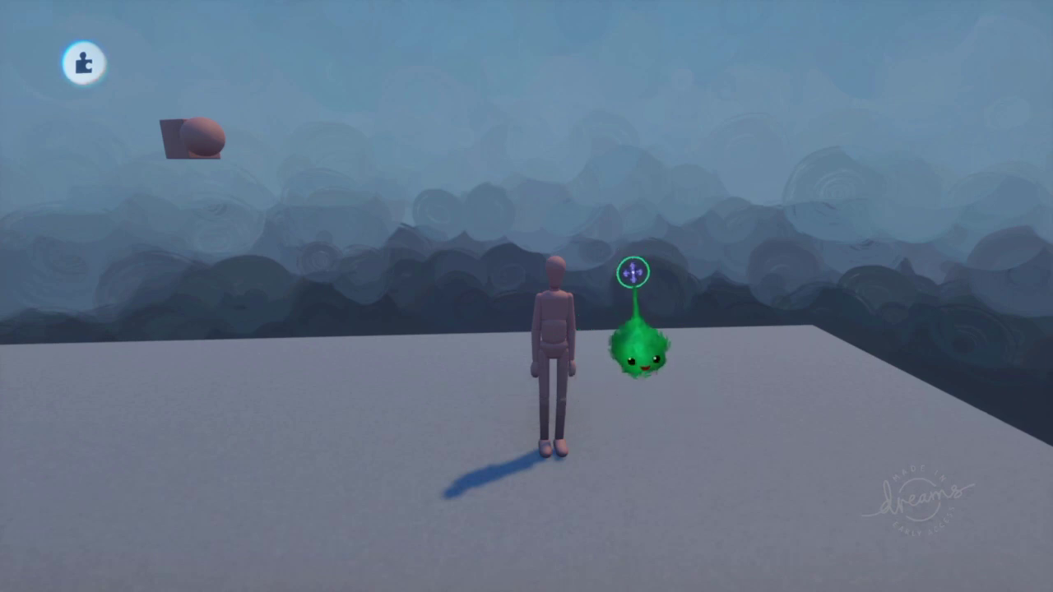
- Stamp a Camera gadget onto the puppet so that it belongs to the puppet's group
{"action": "left_click", "coordinate": [533, 70]}
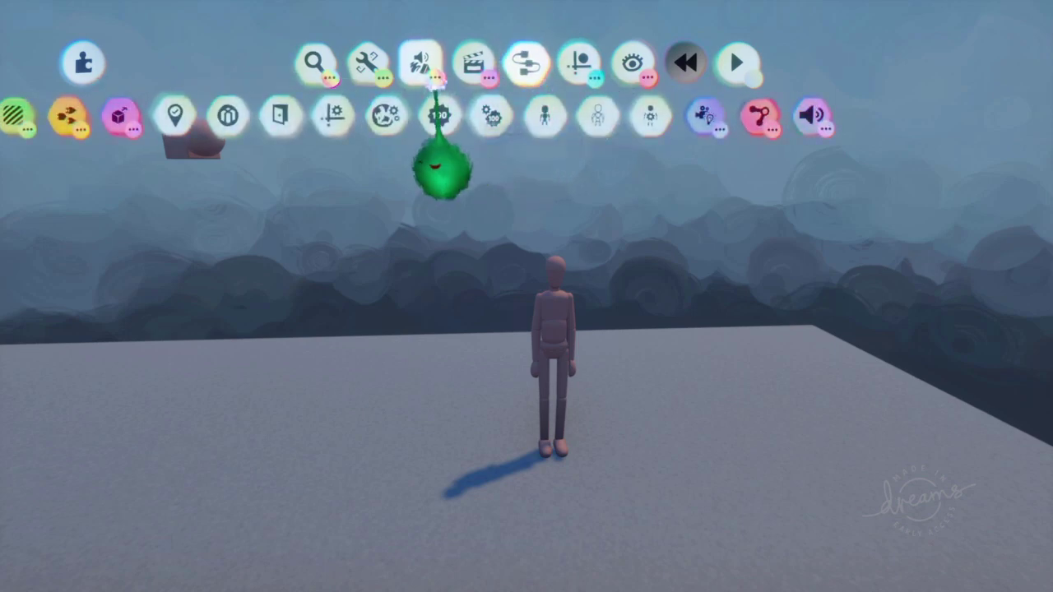
{"action": "left_click", "coordinate": [701, 105]}
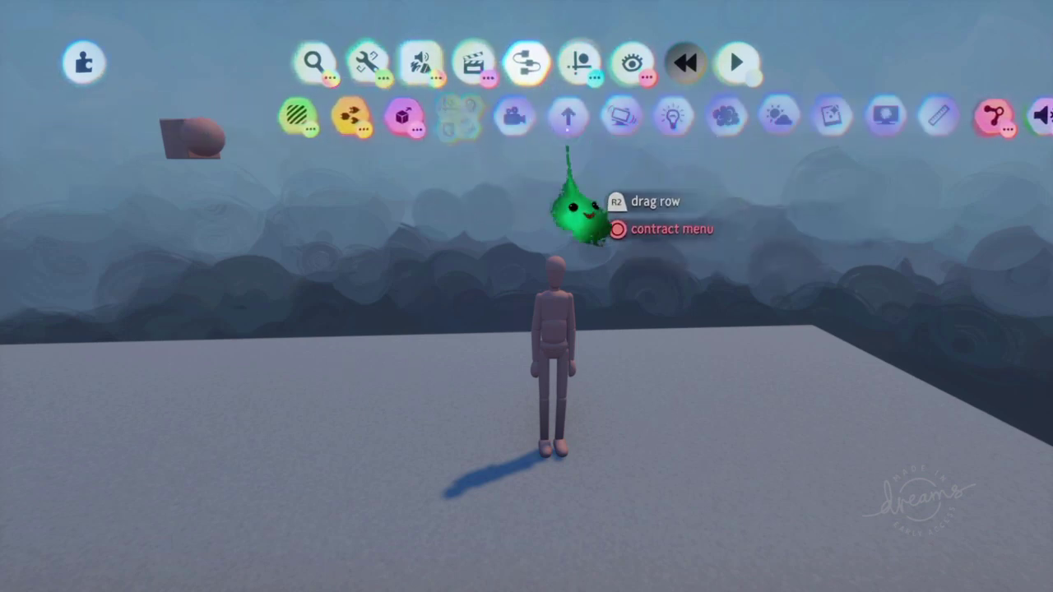
{"action": "left_click", "coordinate": [536, 112]}
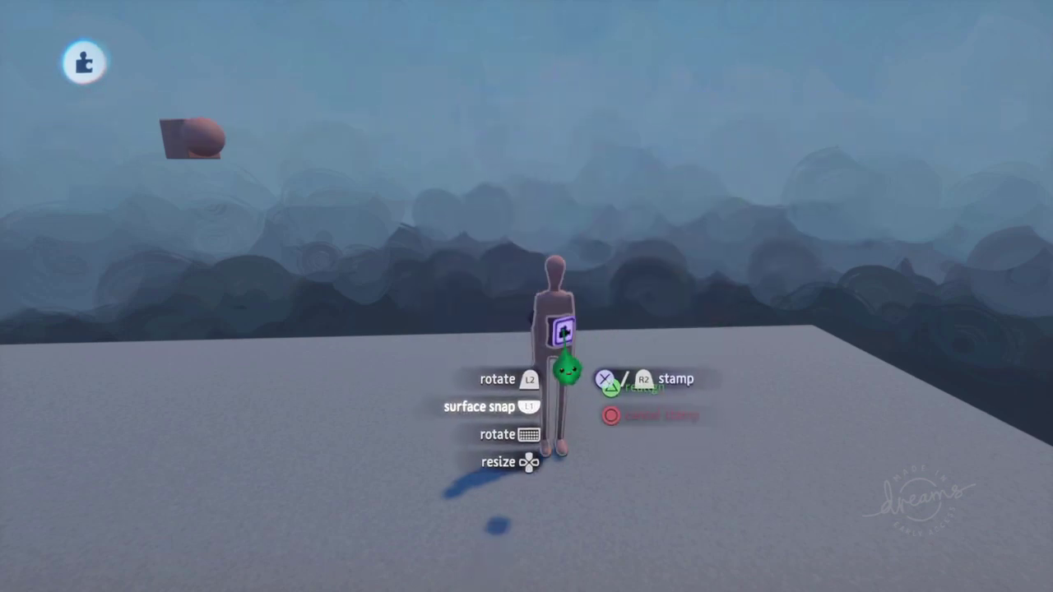
{"action": "left_click", "coordinate": [565, 336]}
- Place the camera above and behind the puppet's shoulder, look through it, and leave the camera editor
{"action": "left_click_drag", "start_coordinate": [561, 333], "coordinate": [579, 193]}
{"action": "left_click", "coordinate": [573, 196]}
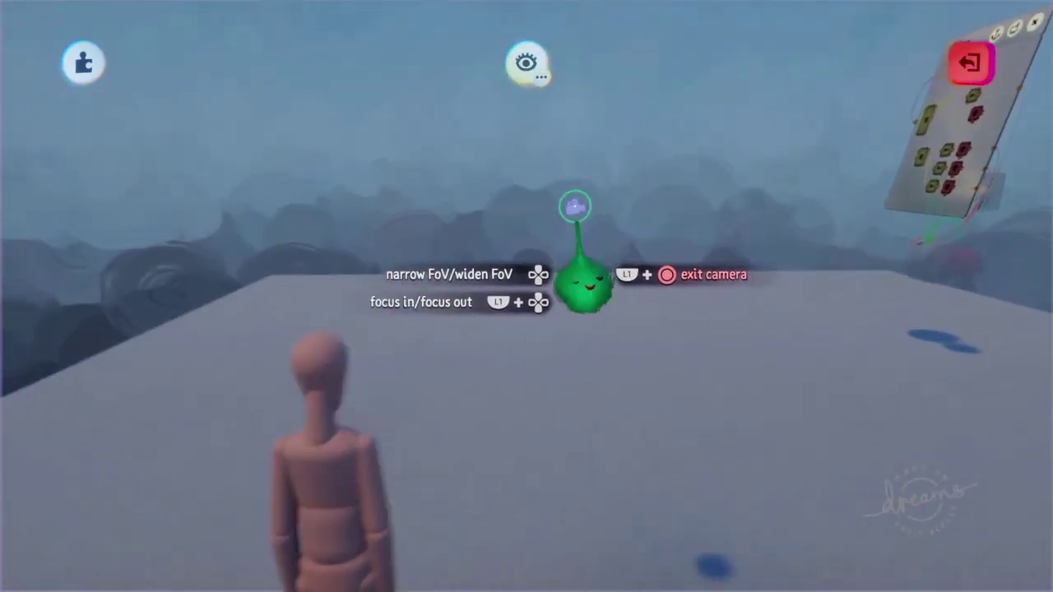
{"action": "key", "text": "Escape"}
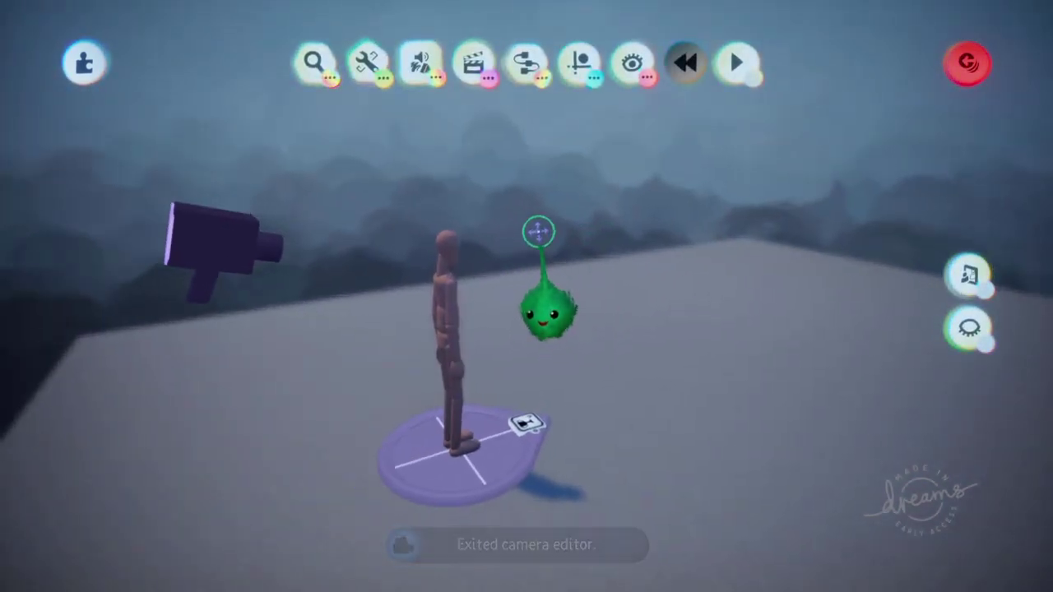
{"action": "left_click", "coordinate": [472, 66]}
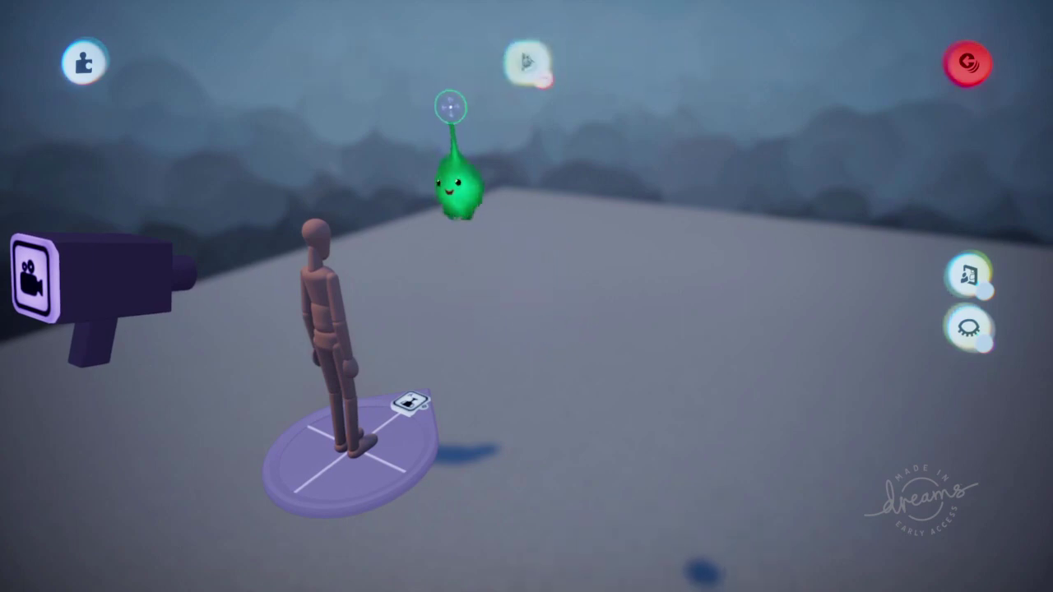
{"action": "key", "text": "Escape"}
{"action": "left_click", "coordinate": [338, 411]}
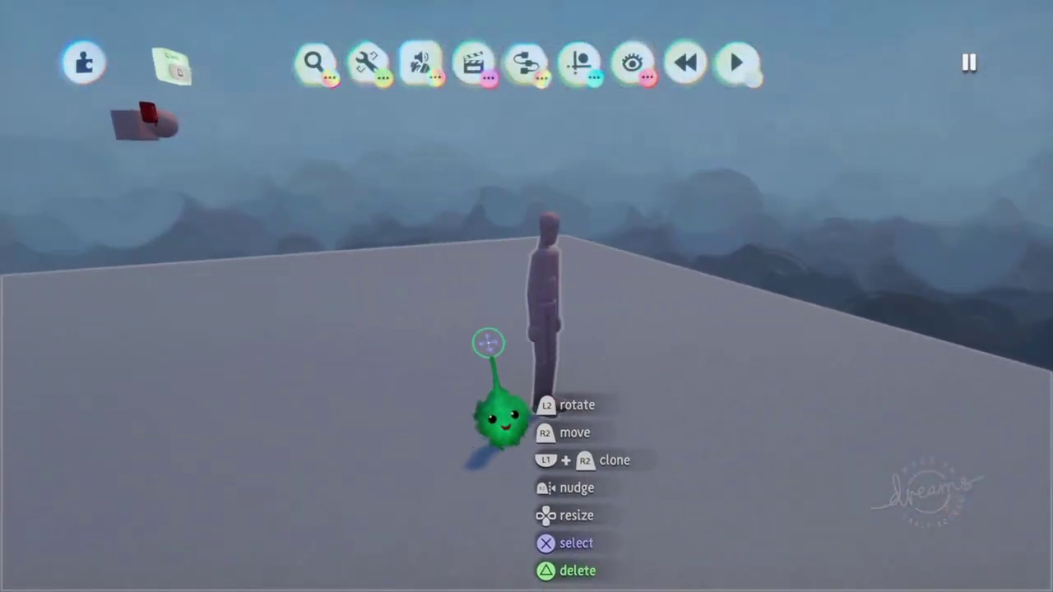
- Rewind the scene and turn on grid snap at size 1
{"action": "key", "text": "Left"}
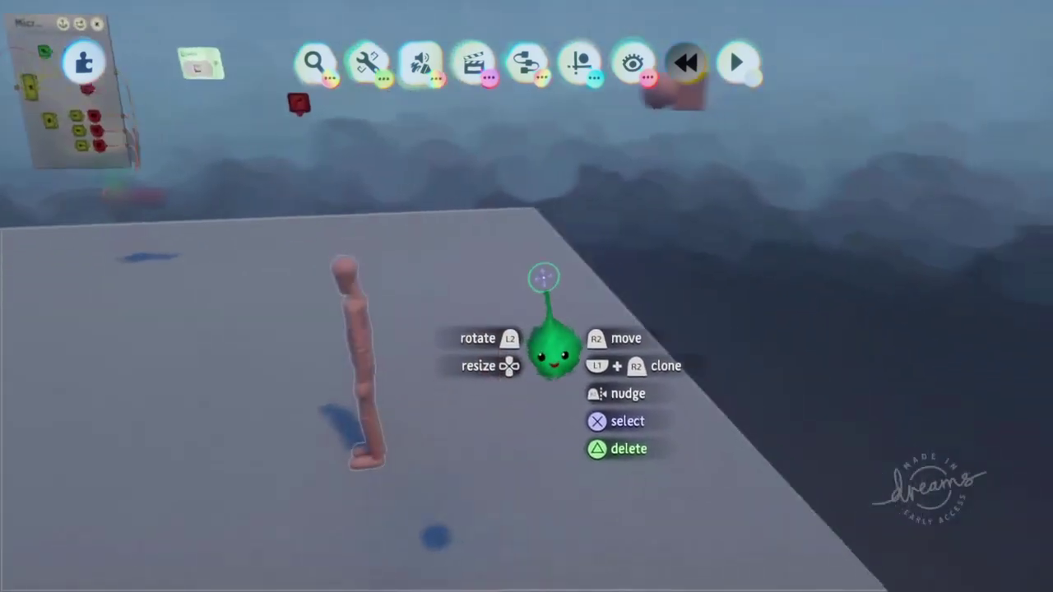
{"action": "left_click", "coordinate": [576, 324]}
{"action": "left_click", "coordinate": [580, 64]}
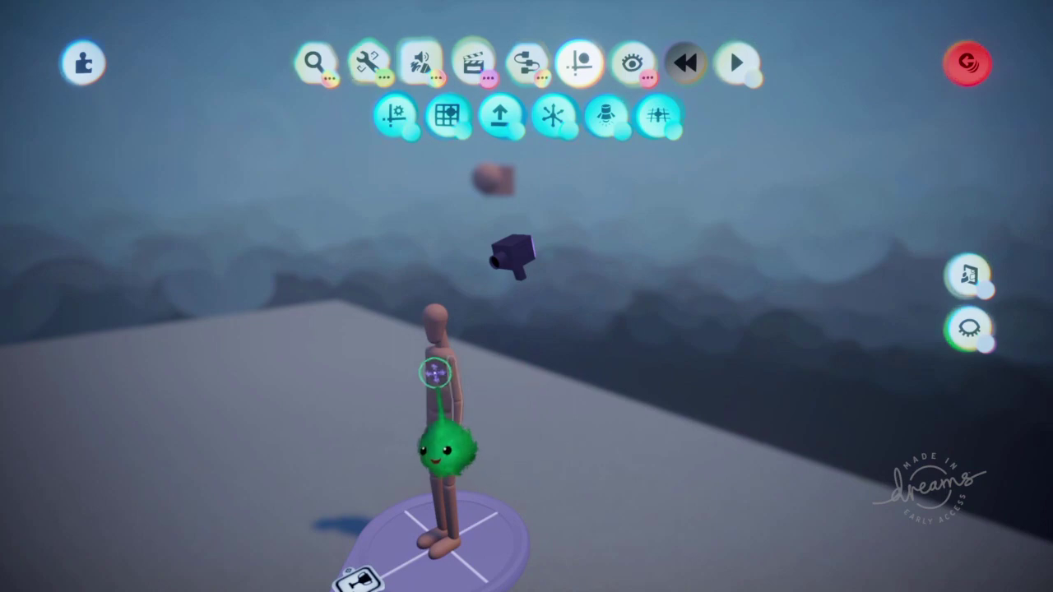
{"action": "key", "text": "Escape"}
{"action": "left_click", "coordinate": [448, 116]}
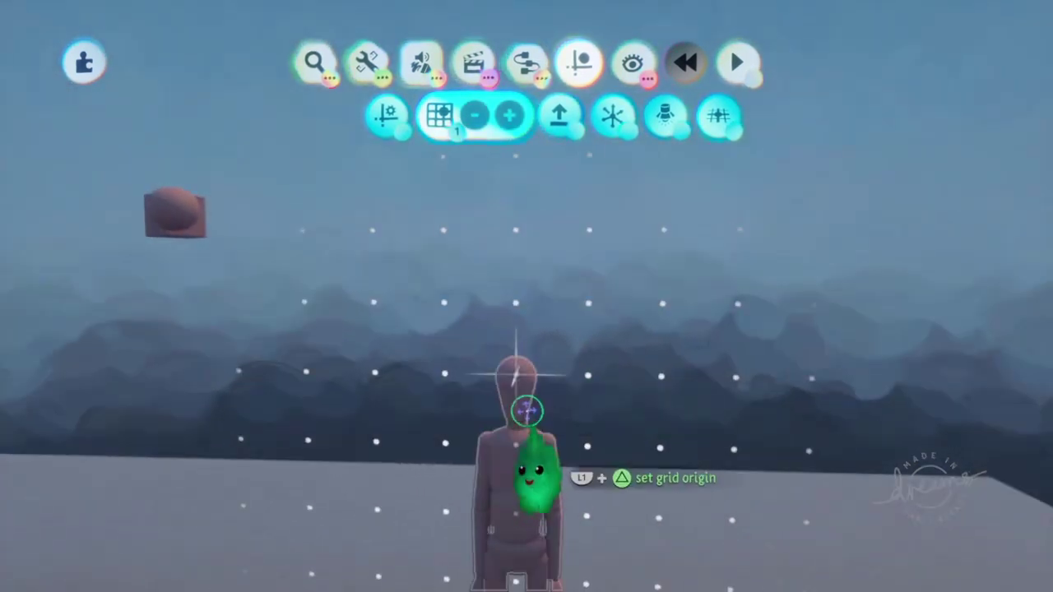
- Adjust the camera inside the puppet group on the grid, test play it, and return to edit mode
{"action": "left_click", "coordinate": [524, 453]}
{"action": "left_click_drag", "start_coordinate": [439, 291], "coordinate": [442, 291]}
{"action": "key", "text": "Escape"}
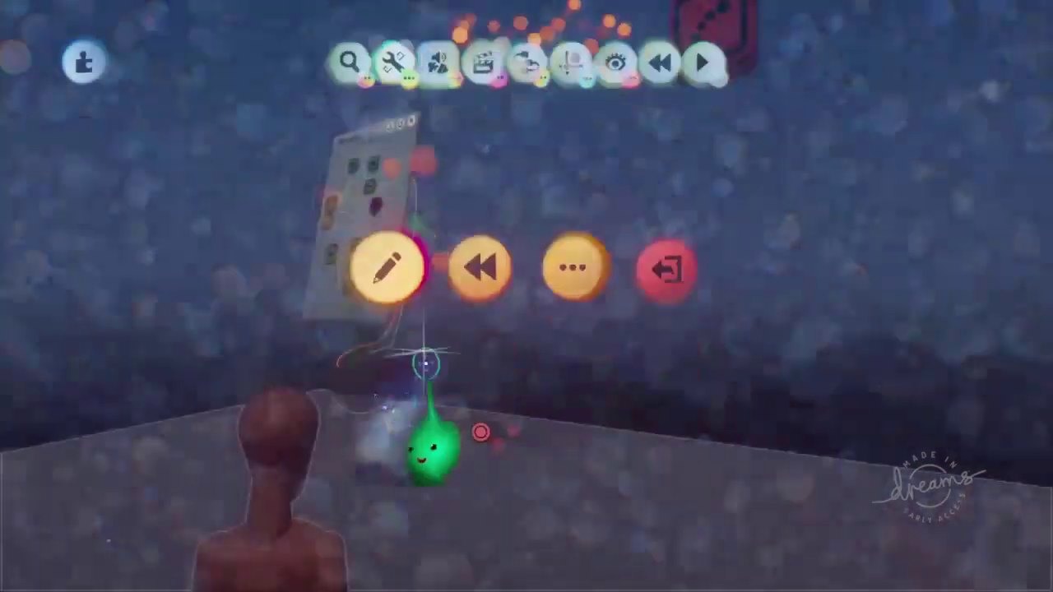
{"action": "left_click", "coordinate": [414, 370]}
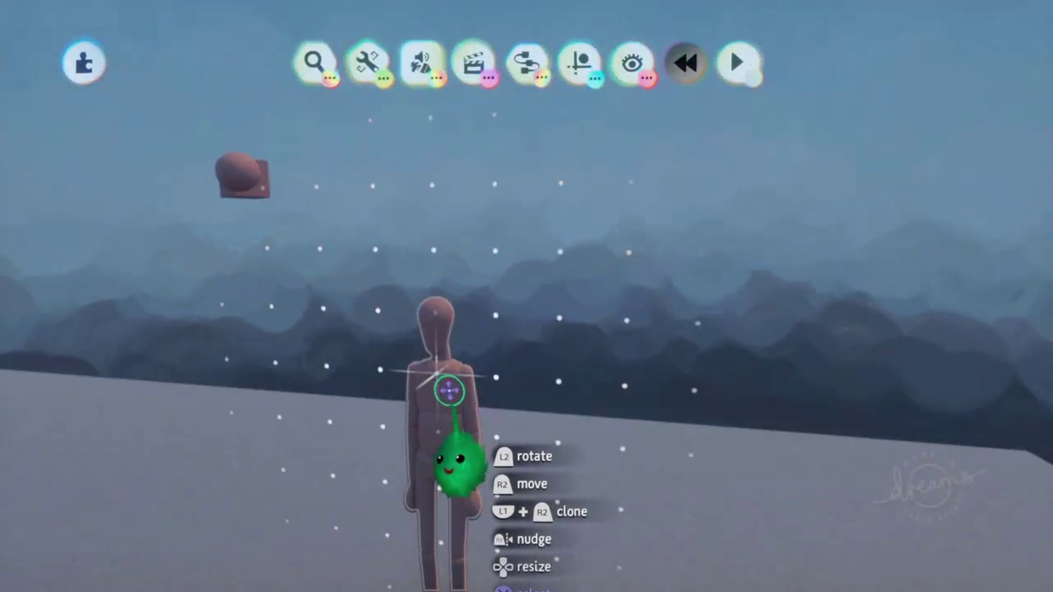
- Reposition the camera along the grid behind the puppet's shoulder, try the view in play mode, and resume editing
{"action": "left_click", "coordinate": [465, 391]}
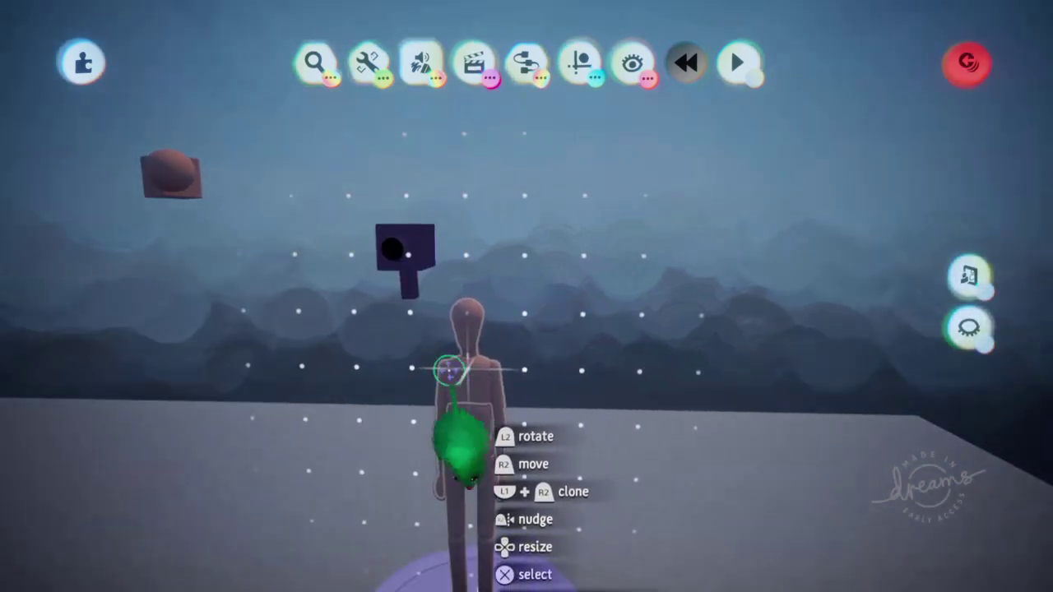
{"action": "left_click", "coordinate": [405, 259]}
{"action": "left_click_drag", "start_coordinate": [403, 301], "coordinate": [411, 275]}
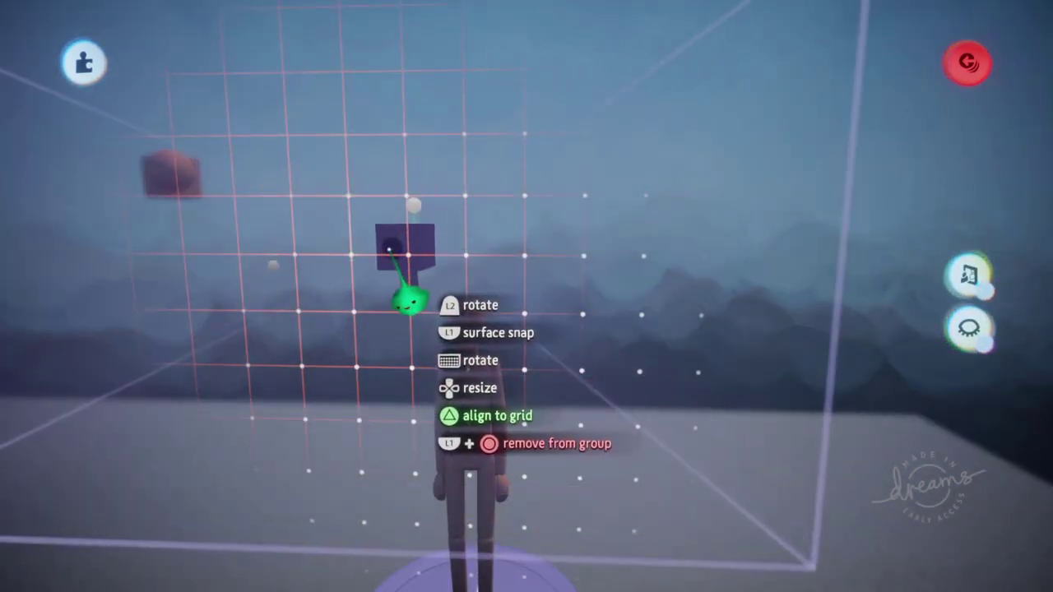
{"action": "left_click_drag", "start_coordinate": [412, 301], "coordinate": [432, 440]}
{"action": "left_click_drag", "start_coordinate": [426, 354], "coordinate": [423, 348]}
{"action": "left_click", "coordinate": [423, 348]}
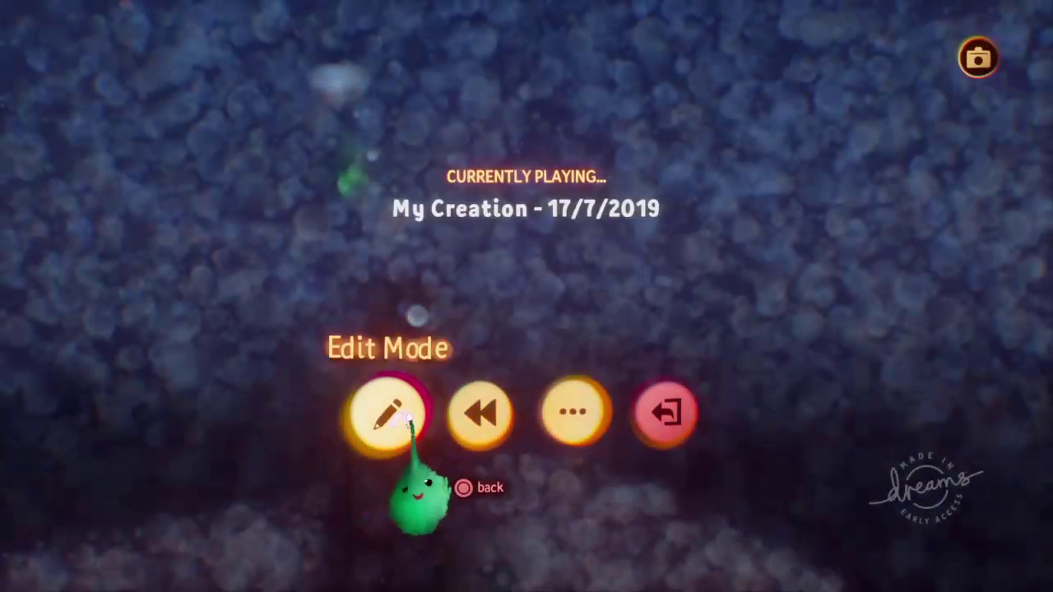
{"action": "left_click", "coordinate": [407, 420]}
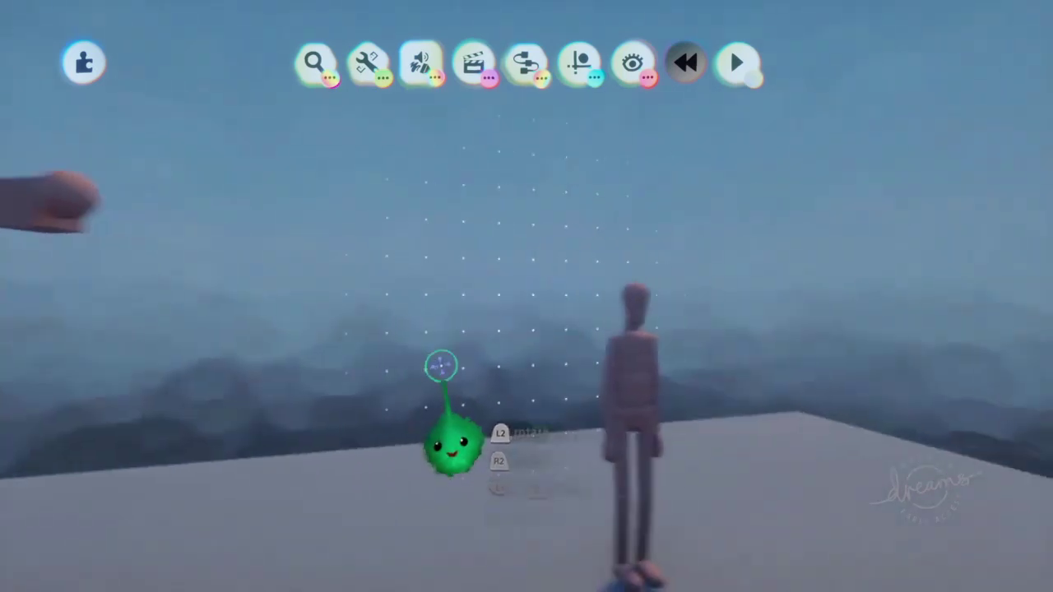
- Open the Puppet Logic microchip inside the puppet and move its canvas up above the puppet
{"action": "middle_click_drag", "start_coordinate": [439, 409], "coordinate": [433, 467]}
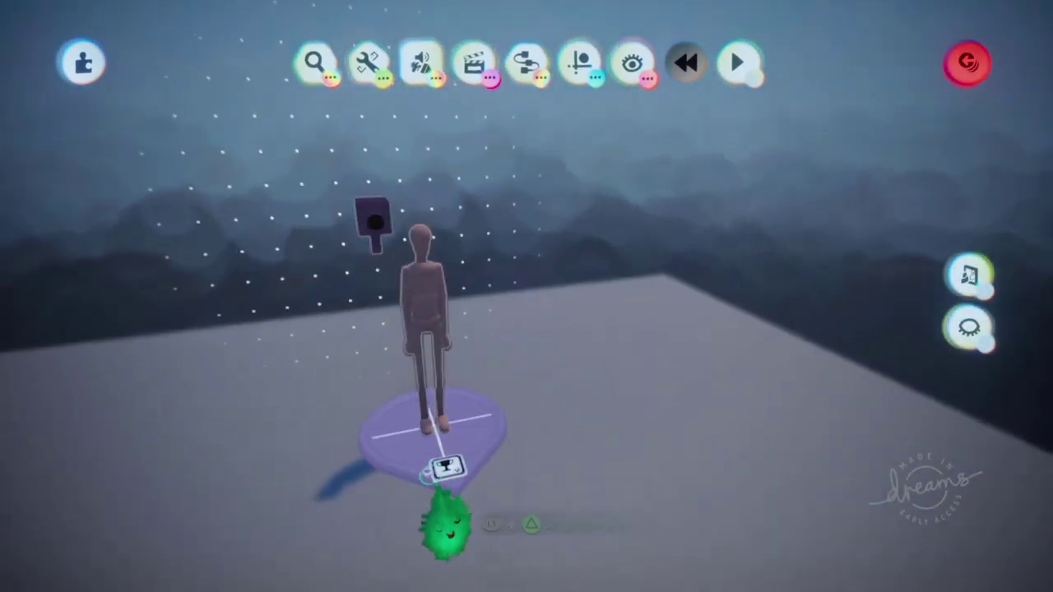
{"action": "left_click", "coordinate": [448, 467]}
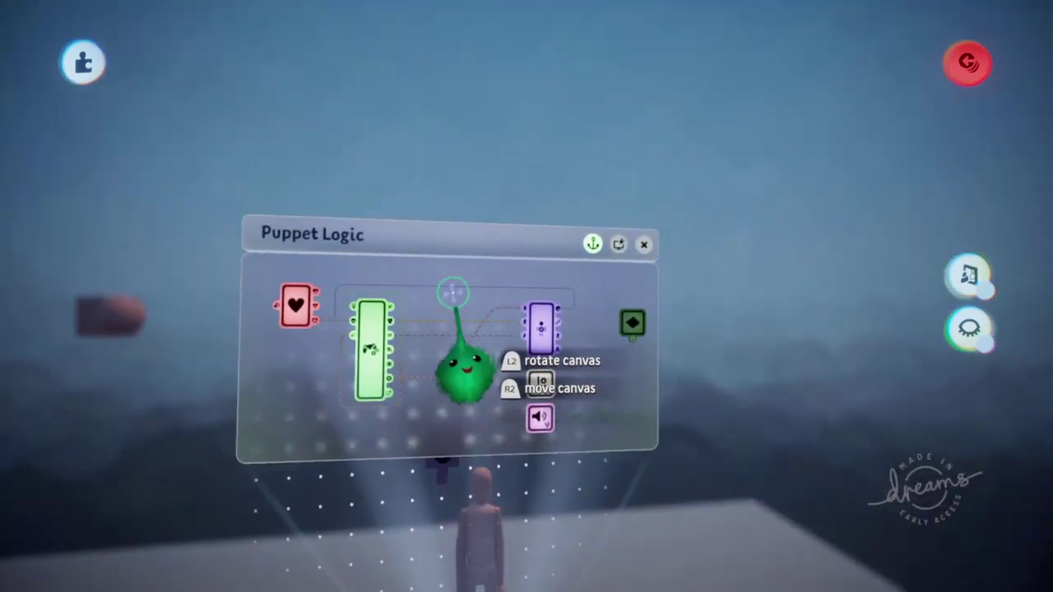
{"action": "left_click_drag", "start_coordinate": [456, 246], "coordinate": [447, 118]}
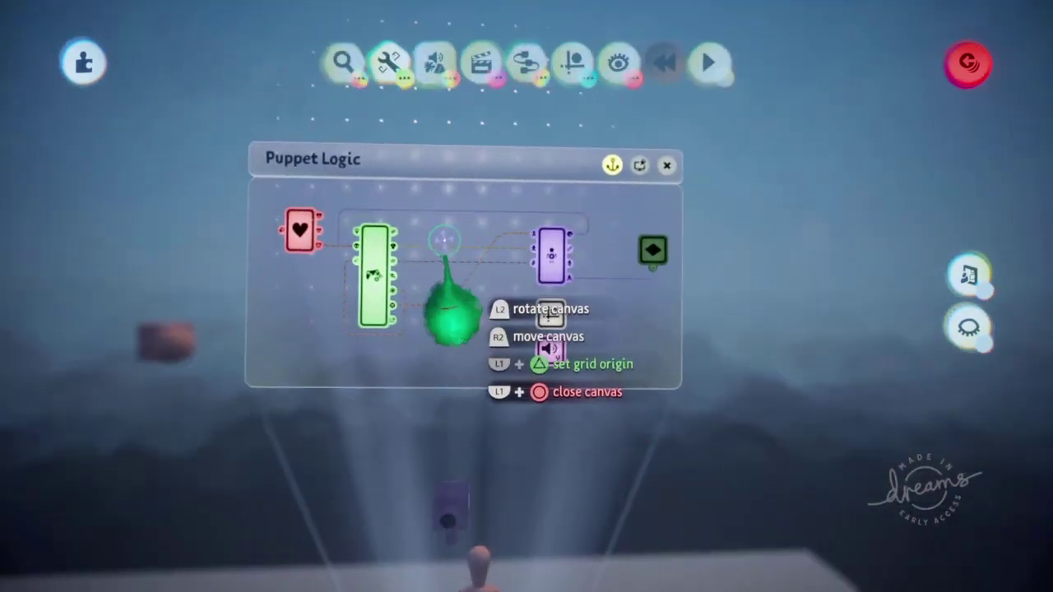
- Stamp a Rotator gadget on the Puppet Logic canvas and turn its rotation axis vertical
{"action": "left_click", "coordinate": [525, 66]}
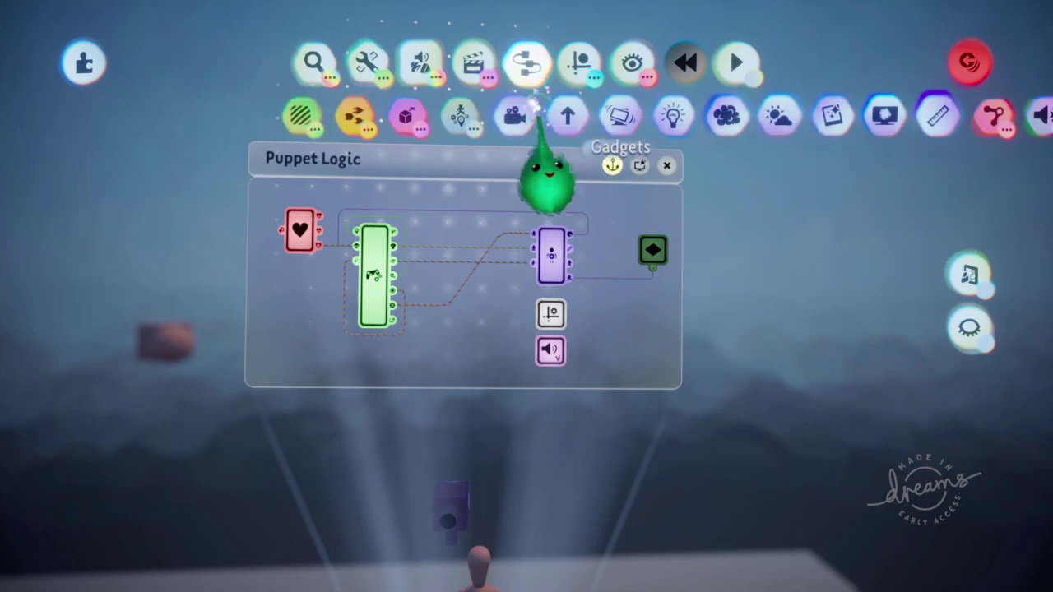
{"action": "left_click", "coordinate": [406, 116]}
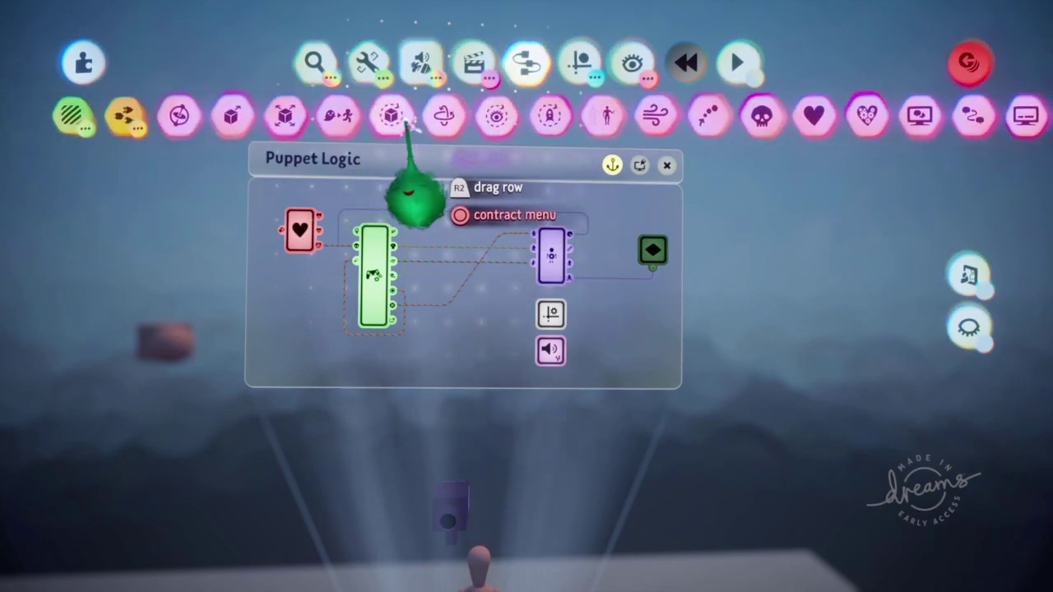
{"action": "left_click", "coordinate": [392, 116]}
{"action": "left_click", "coordinate": [449, 352]}
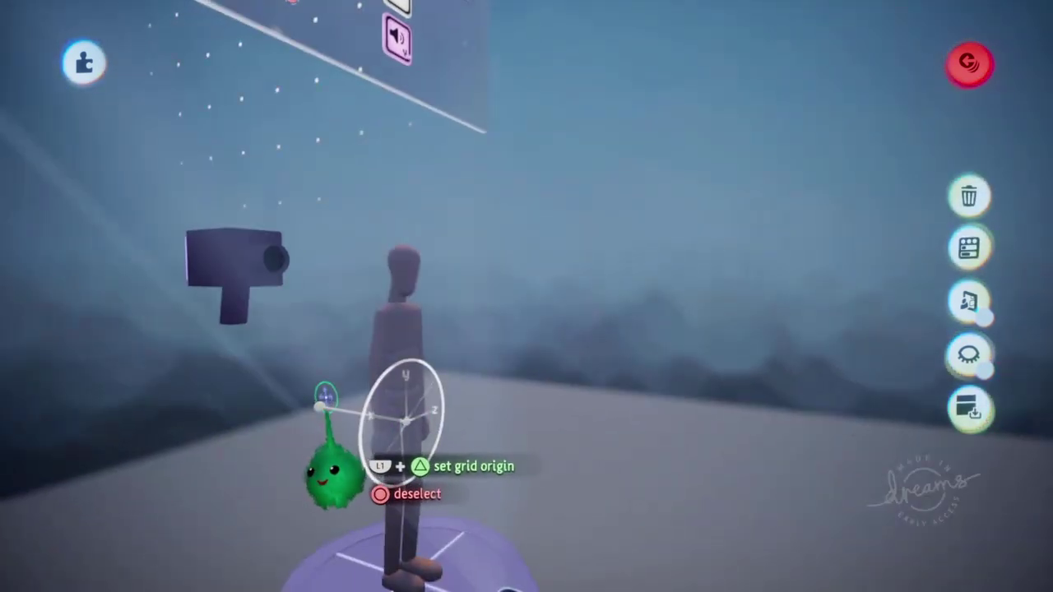
{"action": "left_click_drag", "start_coordinate": [319, 406], "coordinate": [406, 299]}
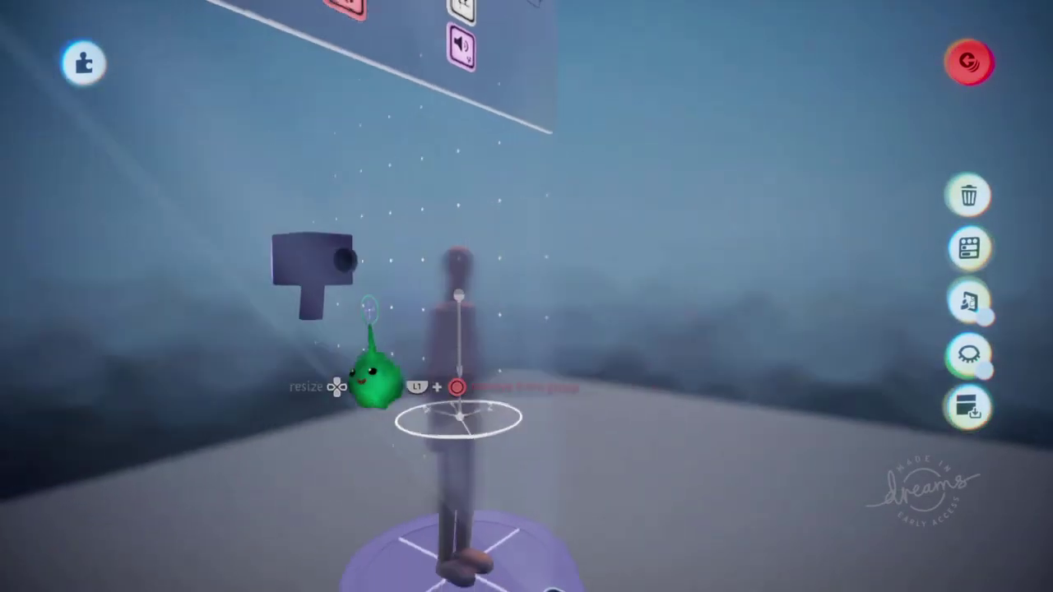
{"action": "key", "text": "Escape"}
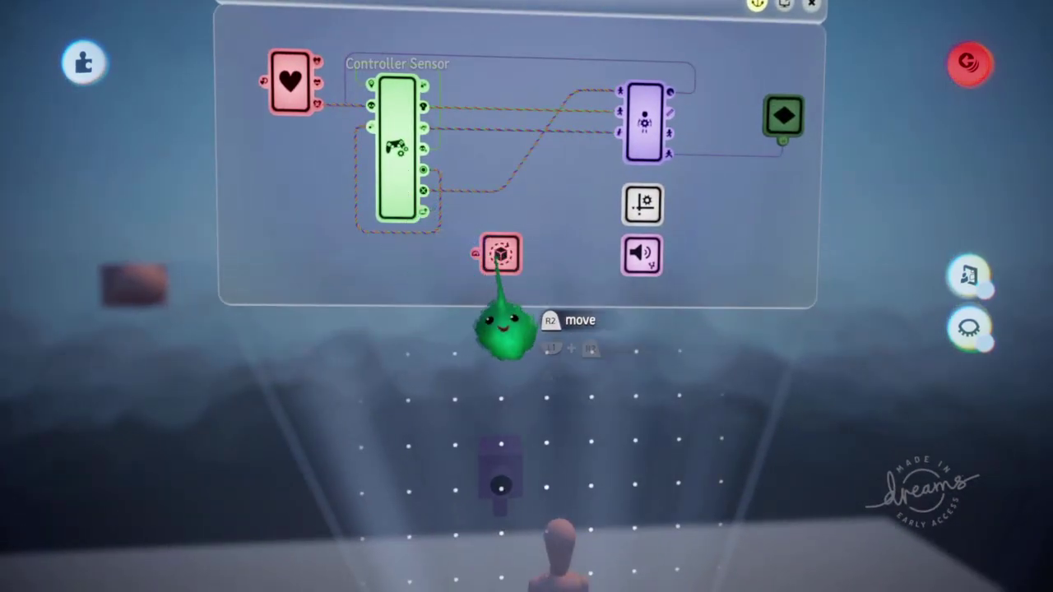
- Extend the Puppet Logic canvas downwards and move the Rotator into the free space below the other gadgets
{"action": "left_click_drag", "start_coordinate": [507, 306], "coordinate": [505, 426]}
{"action": "left_click_drag", "start_coordinate": [501, 256], "coordinate": [581, 327]}
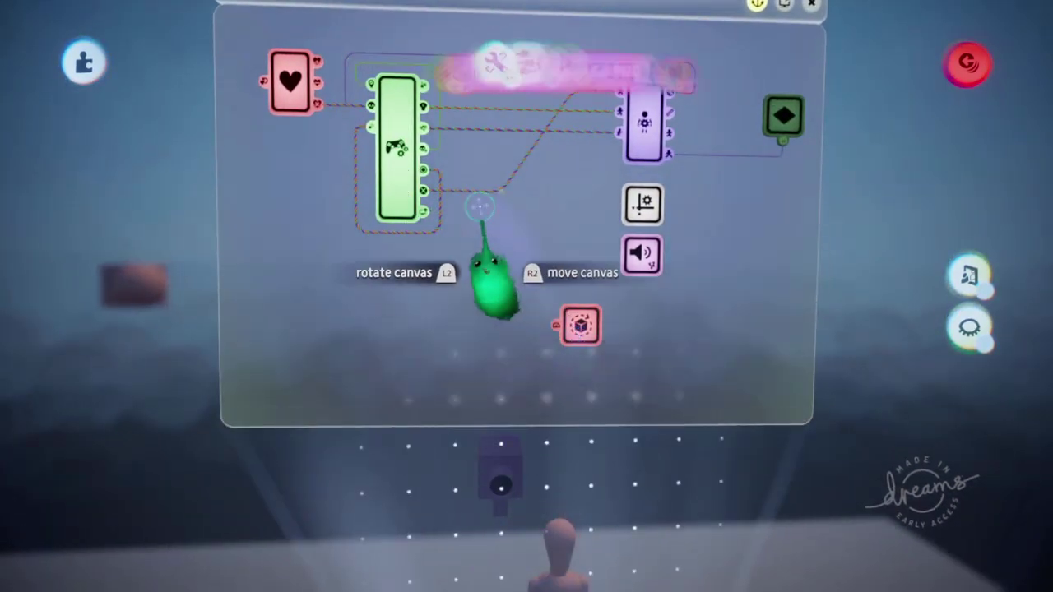
- Add a Splitter gadget to the Puppet Logic canvas, between the Controller Sensor and the Rotator
{"action": "left_click_drag", "start_coordinate": [554, 113], "coordinate": [778, 116]}
{"action": "left_click", "coordinate": [361, 112]}
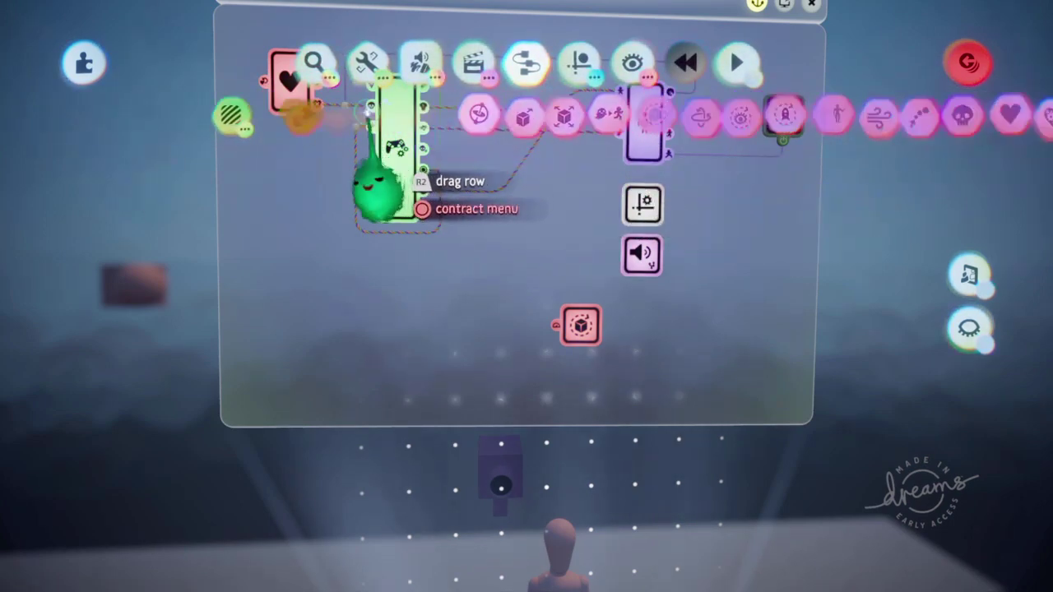
{"action": "left_click", "coordinate": [518, 115]}
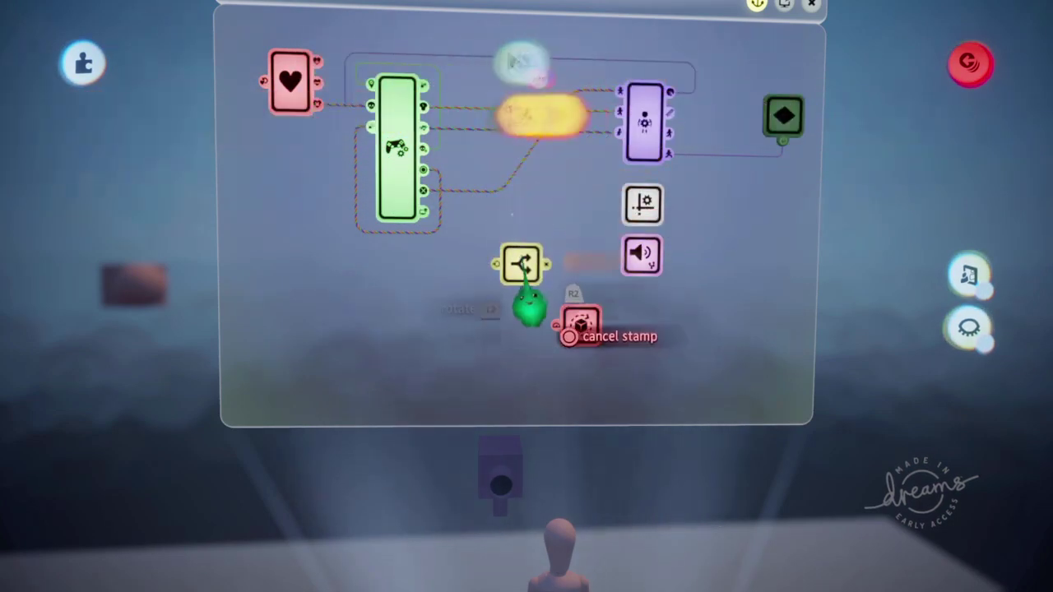
- Open the Controller Sensor's settings and move them aside so the Splitter and Rotator are uncovered
{"action": "left_click", "coordinate": [407, 251]}
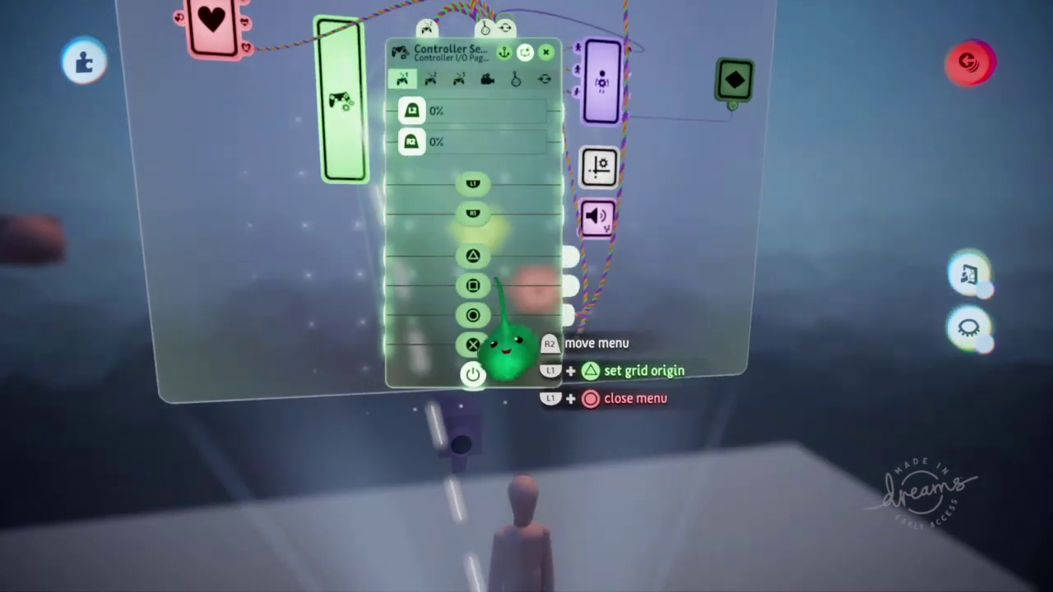
{"action": "left_click_drag", "start_coordinate": [501, 341], "coordinate": [399, 346]}
{"action": "left_click", "coordinate": [575, 67]}
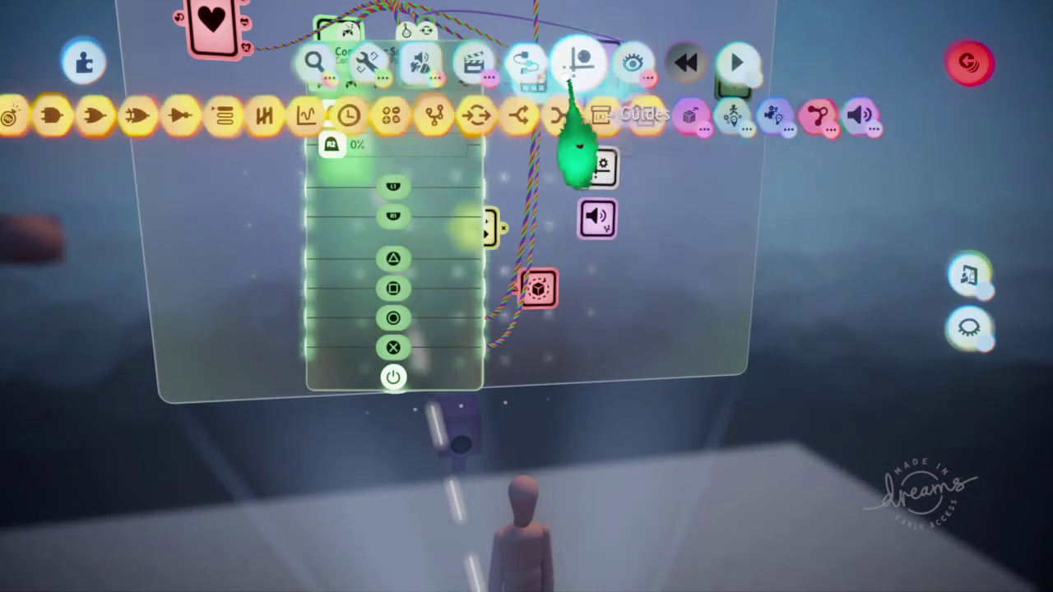
{"action": "left_click", "coordinate": [460, 118]}
{"action": "left_click_drag", "start_coordinate": [451, 212], "coordinate": [329, 276]}
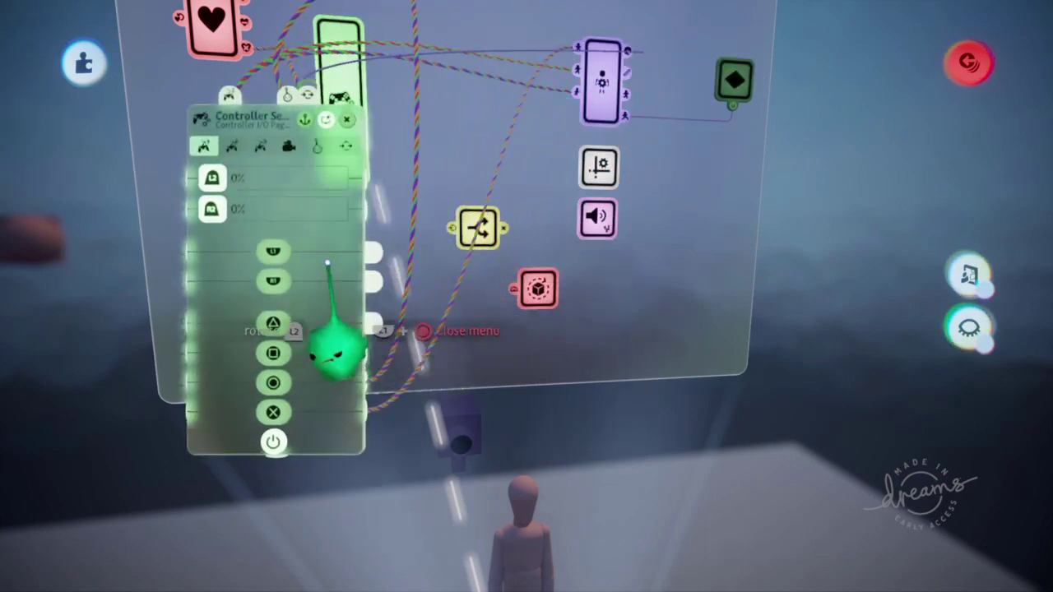
- Show page 3 of the Controller Sensor's settings and wire the Right Stick output to the Rotator's rotation speed input
{"action": "left_click", "coordinate": [260, 145]}
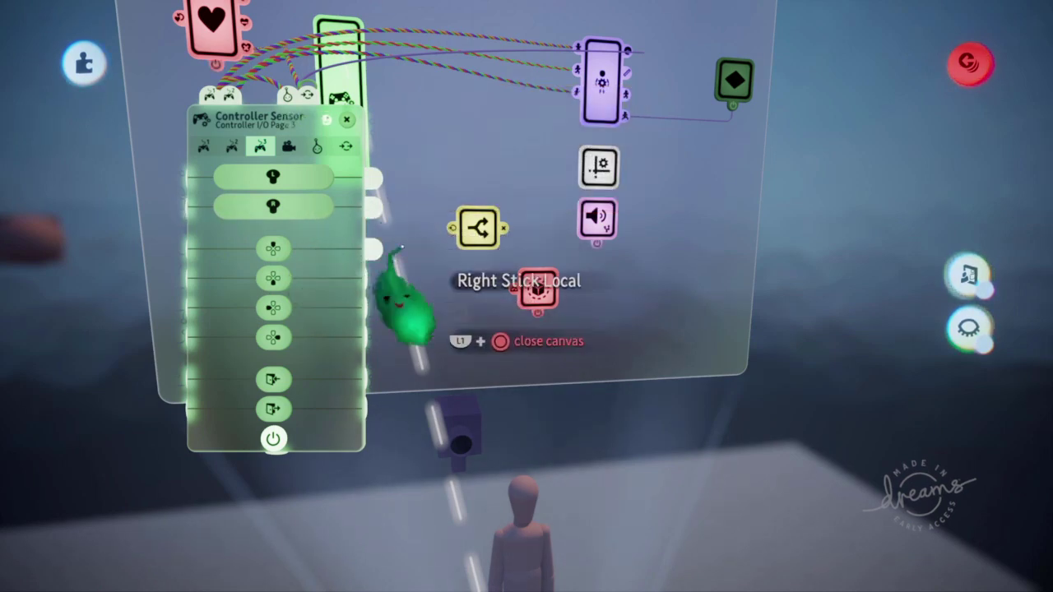
{"action": "left_click", "coordinate": [538, 289]}
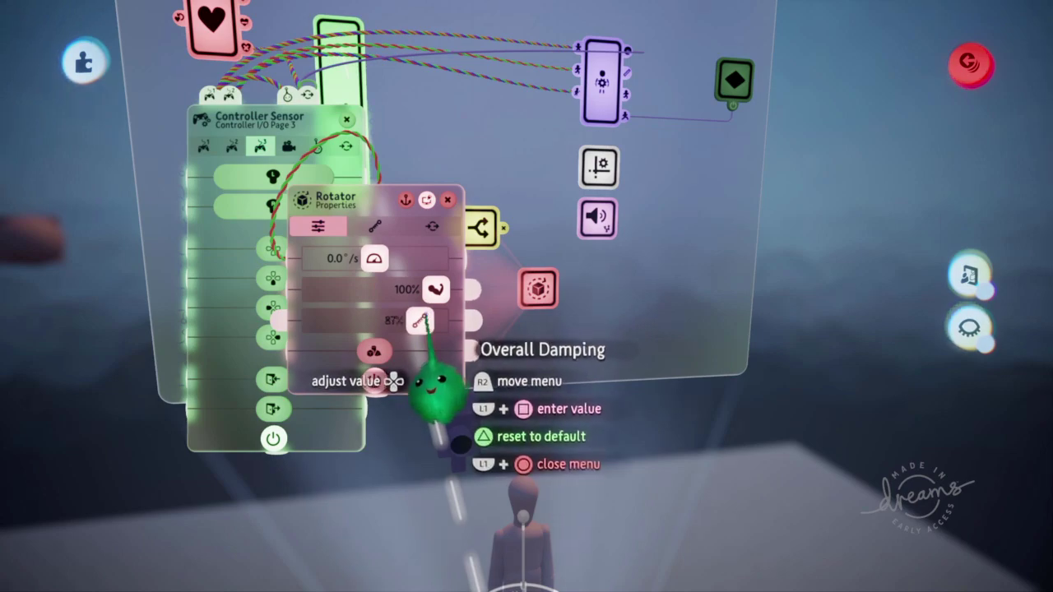
{"action": "key", "text": "Escape"}
{"action": "left_click", "coordinate": [336, 315]}
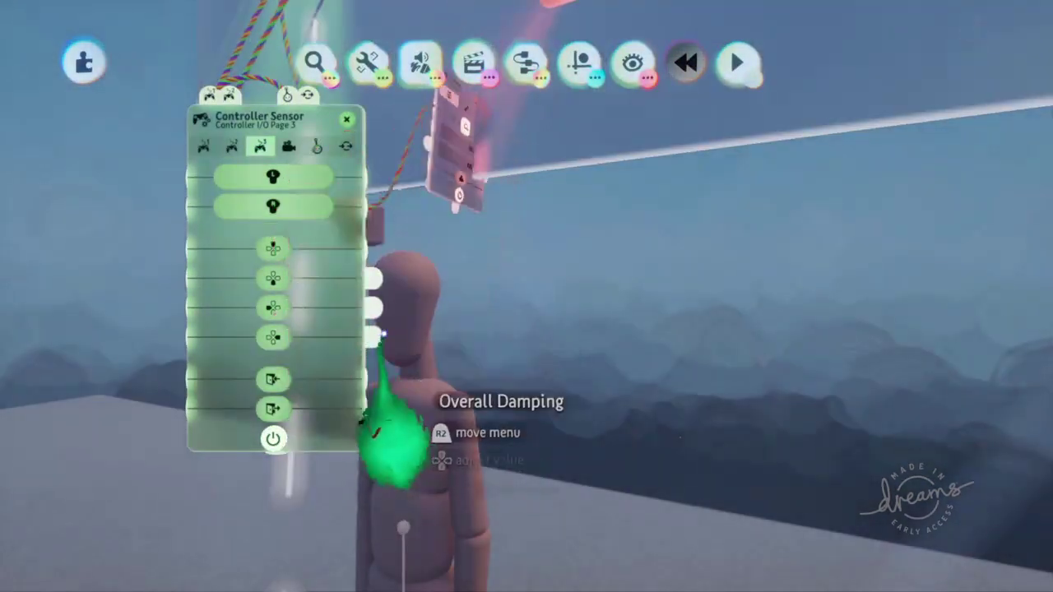
{"action": "middle_click_drag", "start_coordinate": [383, 334], "coordinate": [484, 299]}
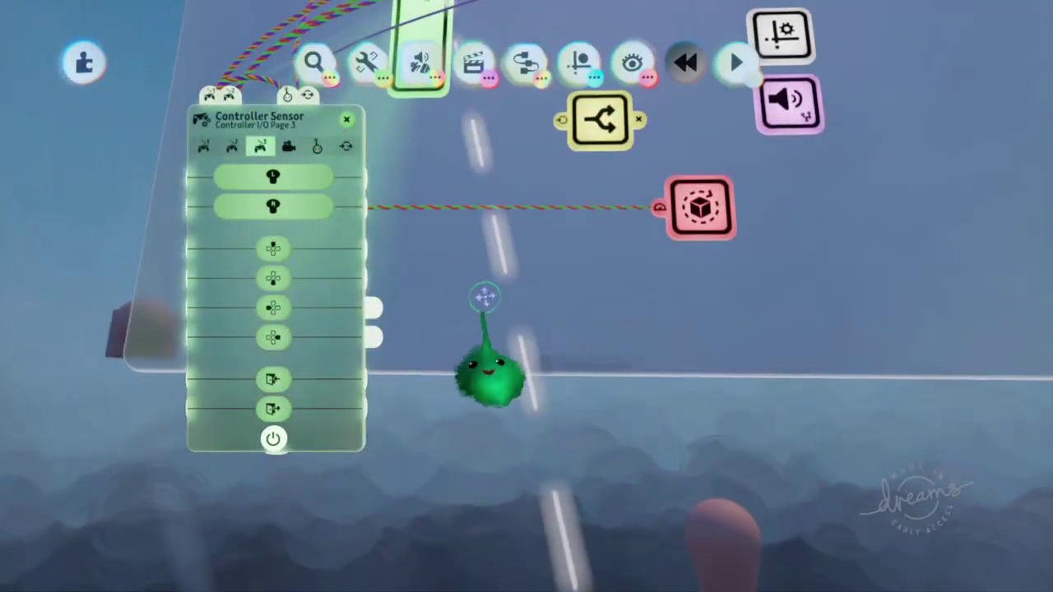
- Reroute the right stick signal into the Splitter and connect the Splitter's X output to the Rotator's rotation speed input
{"action": "left_click_drag", "start_coordinate": [632, 209], "coordinate": [563, 132]}
{"action": "middle_click_drag", "start_coordinate": [604, 151], "coordinate": [558, 148]}
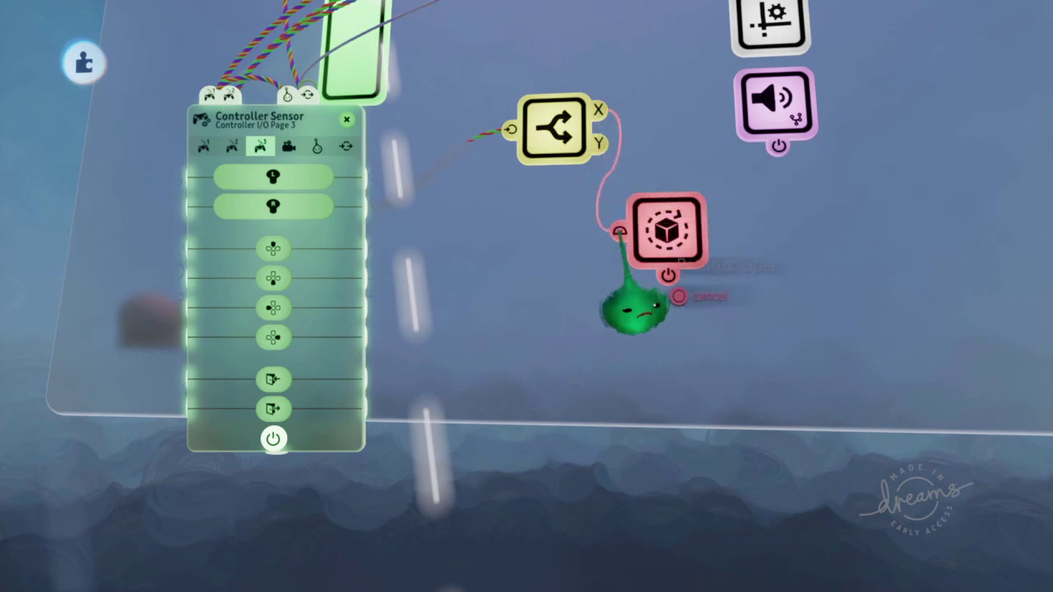
{"action": "key", "text": "Escape"}
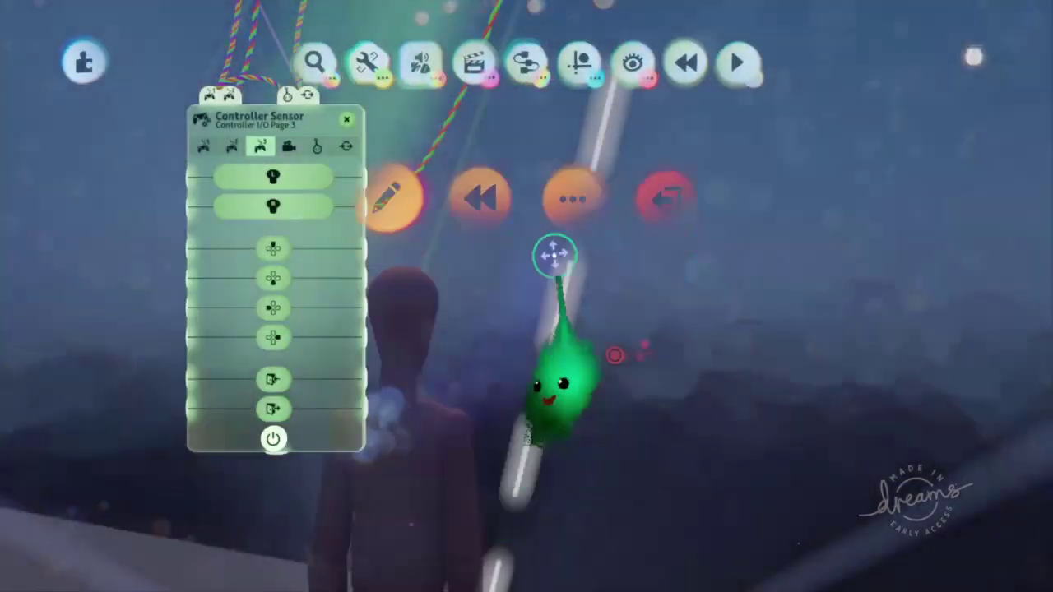
{"action": "key", "text": "Left"}
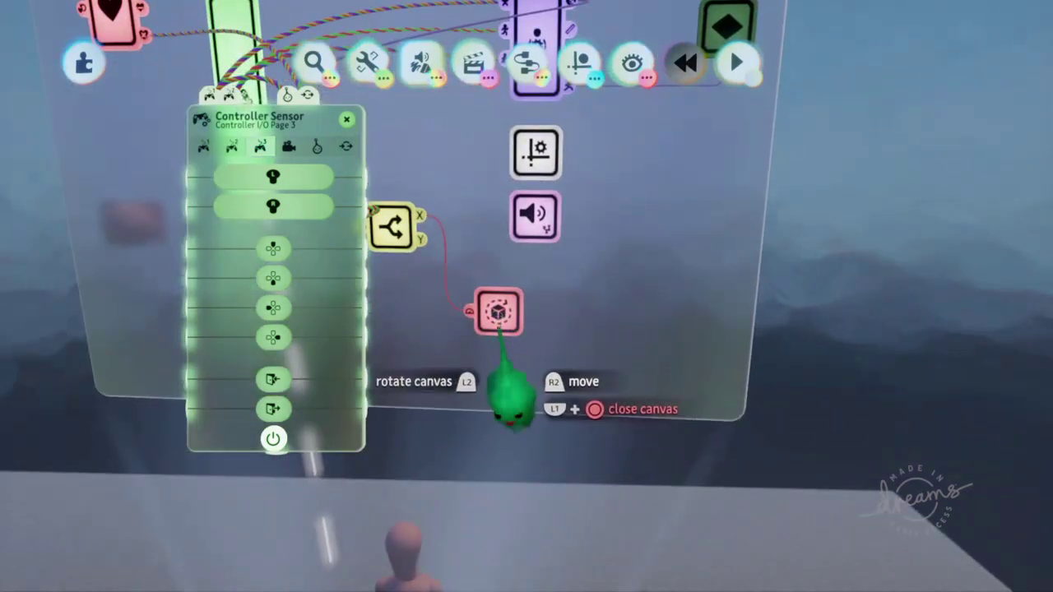
- Set the Rotator's rotation speed to 180 degrees per second and close its settings
{"action": "left_click", "coordinate": [498, 313]}
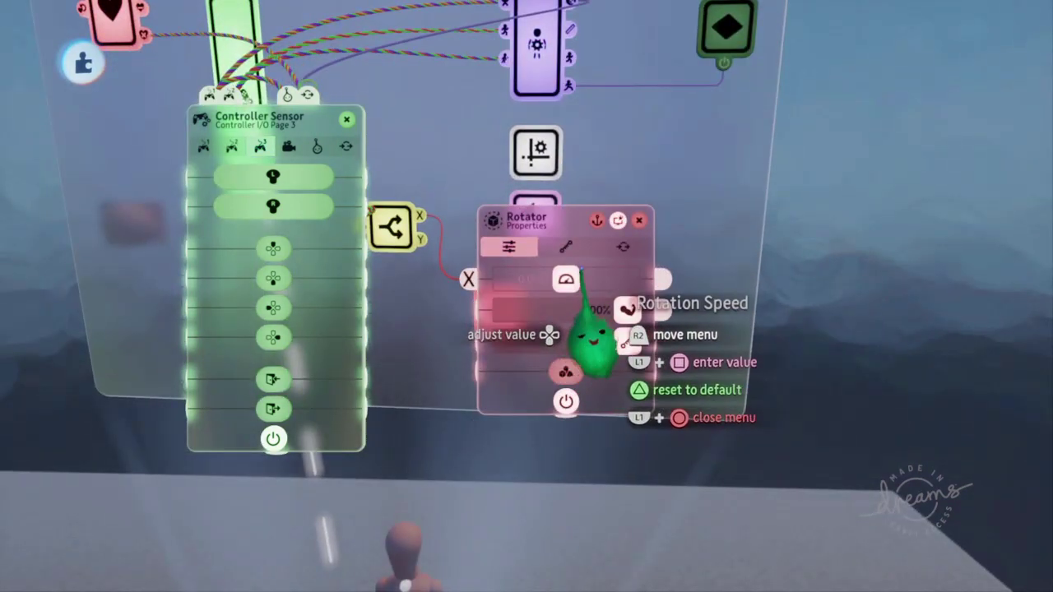
{"action": "left_click", "coordinate": [586, 287]}
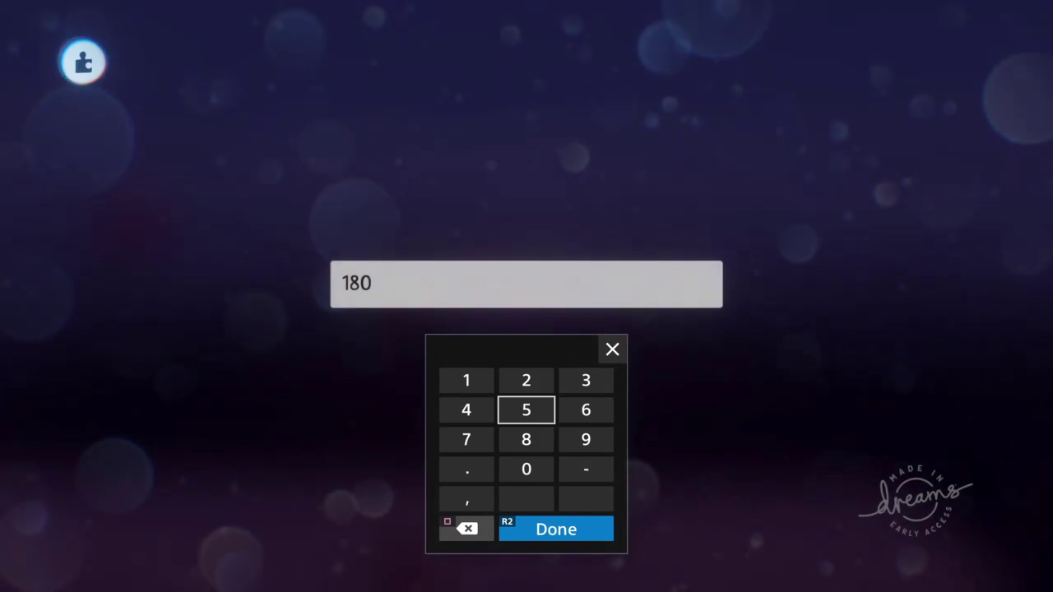
{"action": "key", "text": "Return"}
{"action": "key", "text": "Escape"}
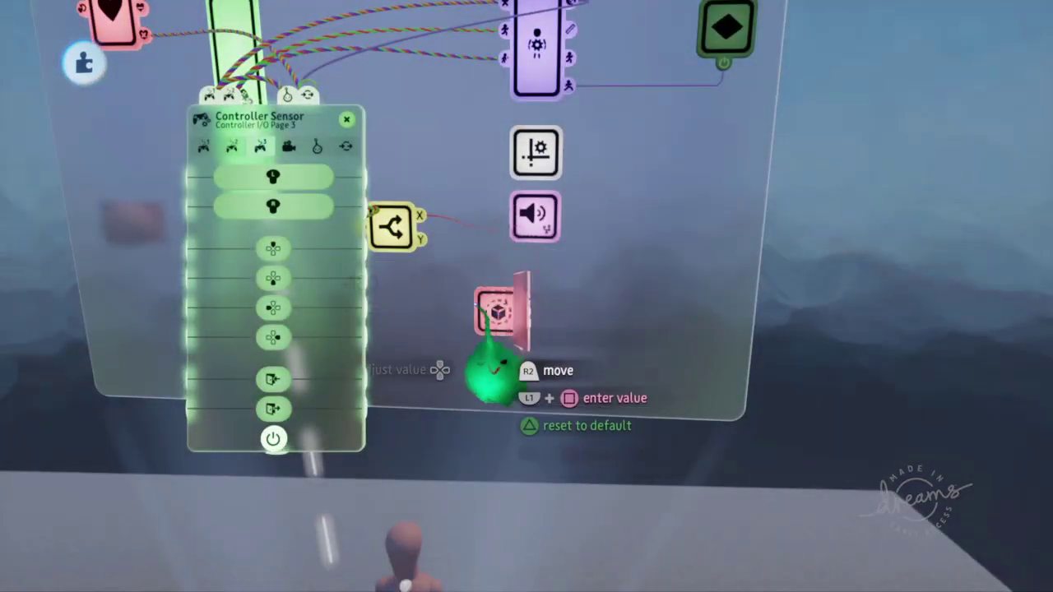
- Playtest the puppet's turning with the over-the-shoulder camera and return to edit mode
{"action": "key", "text": "Escape"}
{"action": "left_click", "coordinate": [321, 419]}
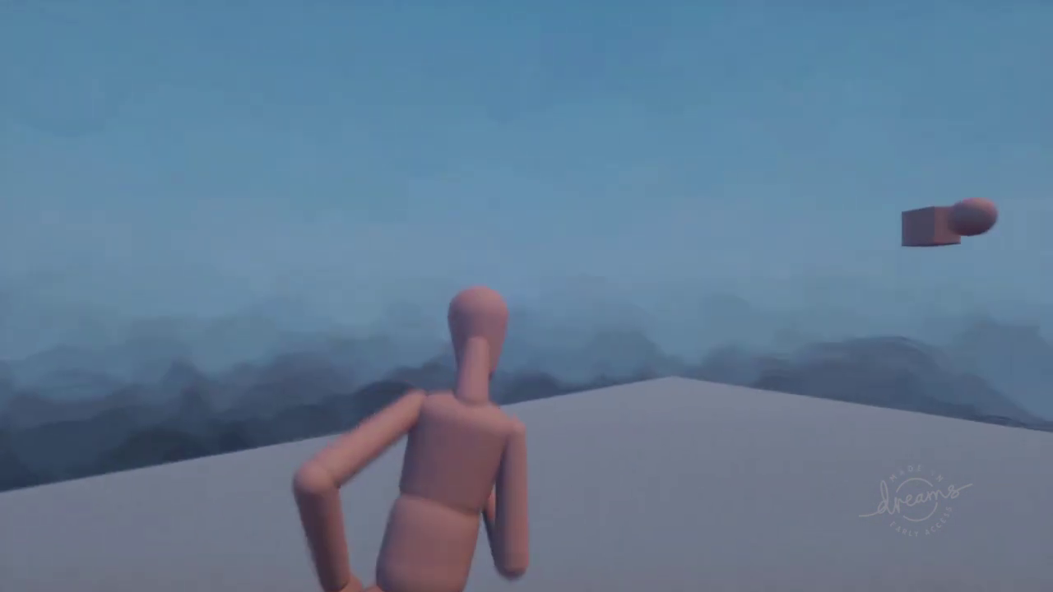
{"action": "key", "text": "Escape"}
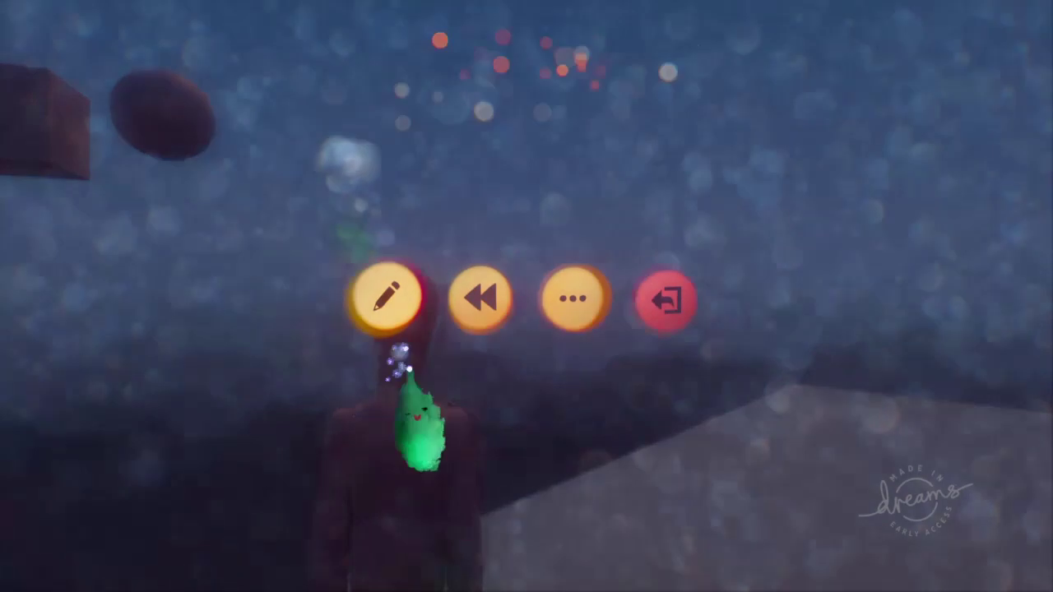
{"action": "left_click", "coordinate": [388, 411]}
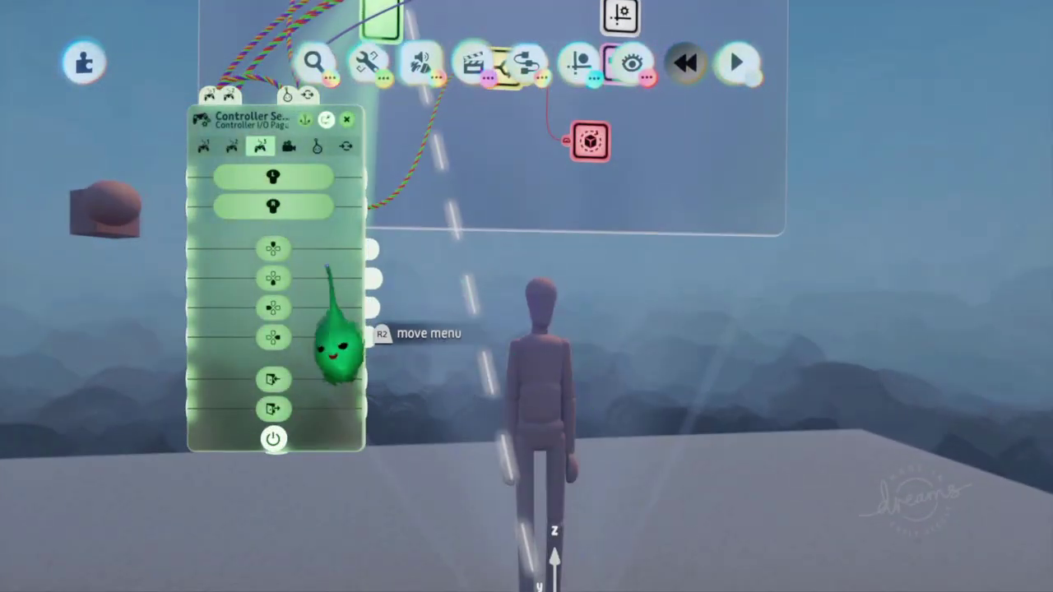
- Close the Controller Sensor's settings, lower the Puppet Logic canvas and line the Splitter up beside the Rotator
{"action": "key", "text": "Escape"}
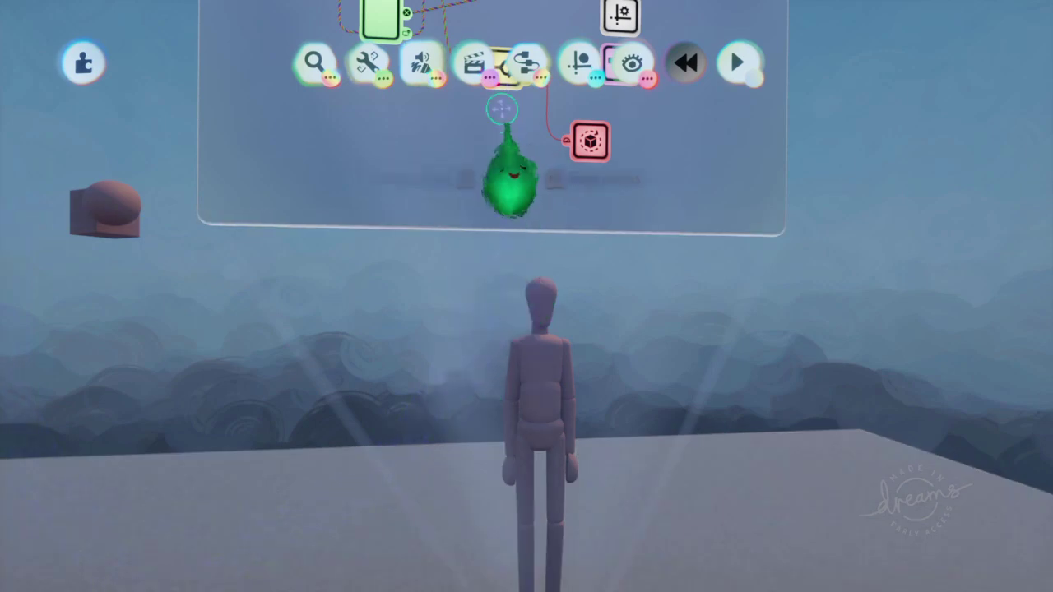
{"action": "left_click_drag", "start_coordinate": [491, 118], "coordinate": [500, 293]}
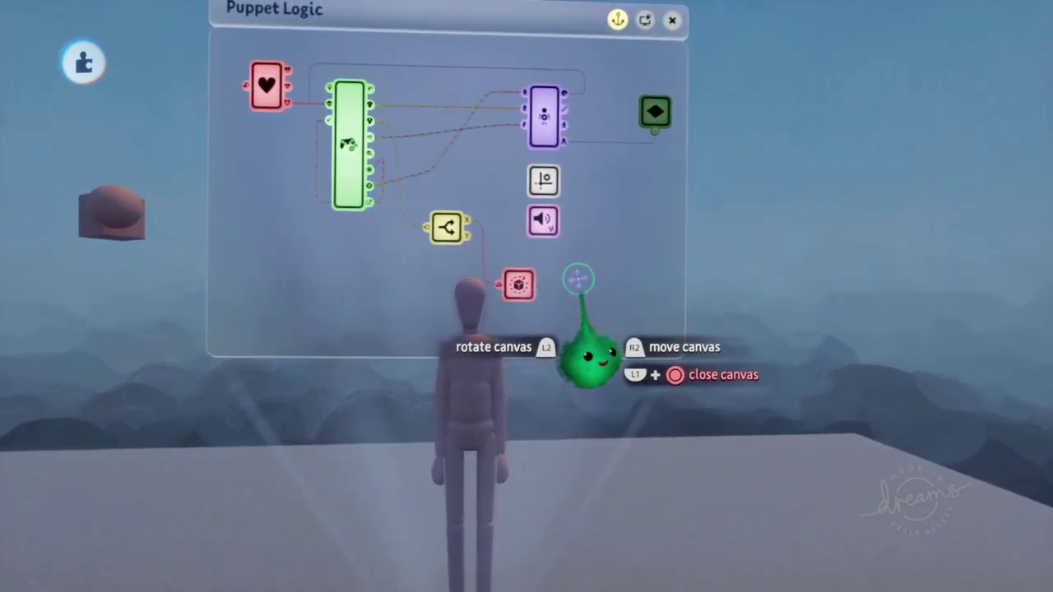
{"action": "left_click_drag", "start_coordinate": [576, 280], "coordinate": [611, 254]}
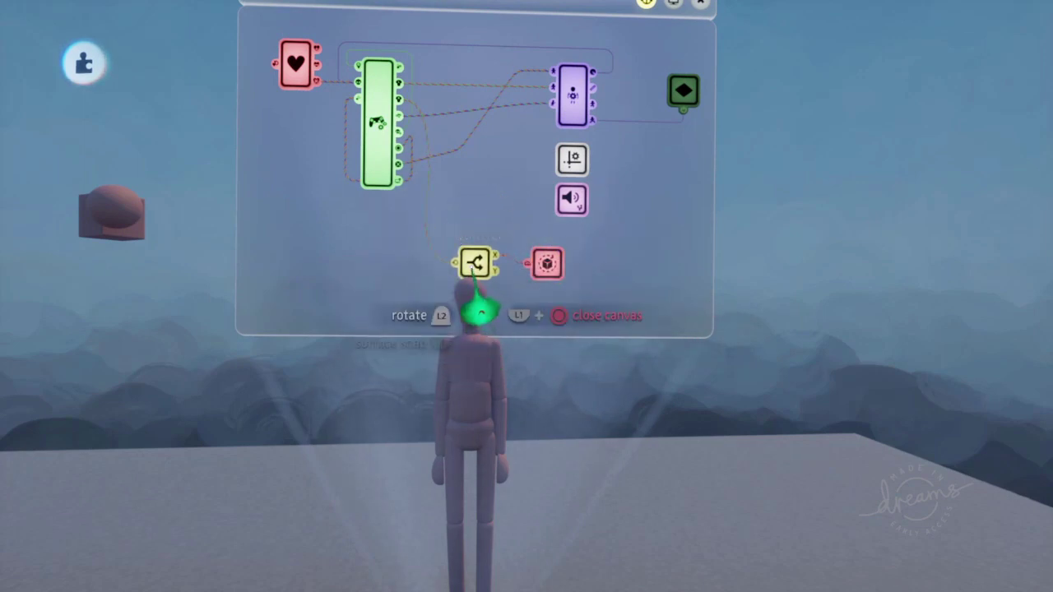
- Reposition the Puppet Logic canvas around the puppet's head height, with the Splitter and Rotator in close view
{"action": "left_click_drag", "start_coordinate": [615, 288], "coordinate": [611, 193]}
{"action": "middle_click_drag", "start_coordinate": [581, 252], "coordinate": [592, 277]}
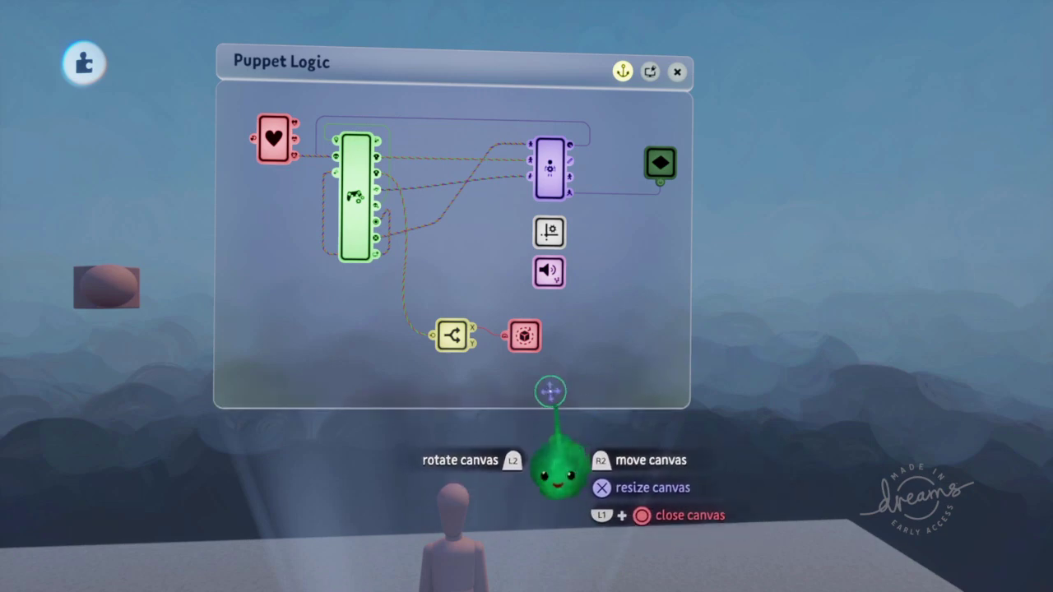
{"action": "middle_click_drag", "start_coordinate": [550, 392], "coordinate": [560, 343]}
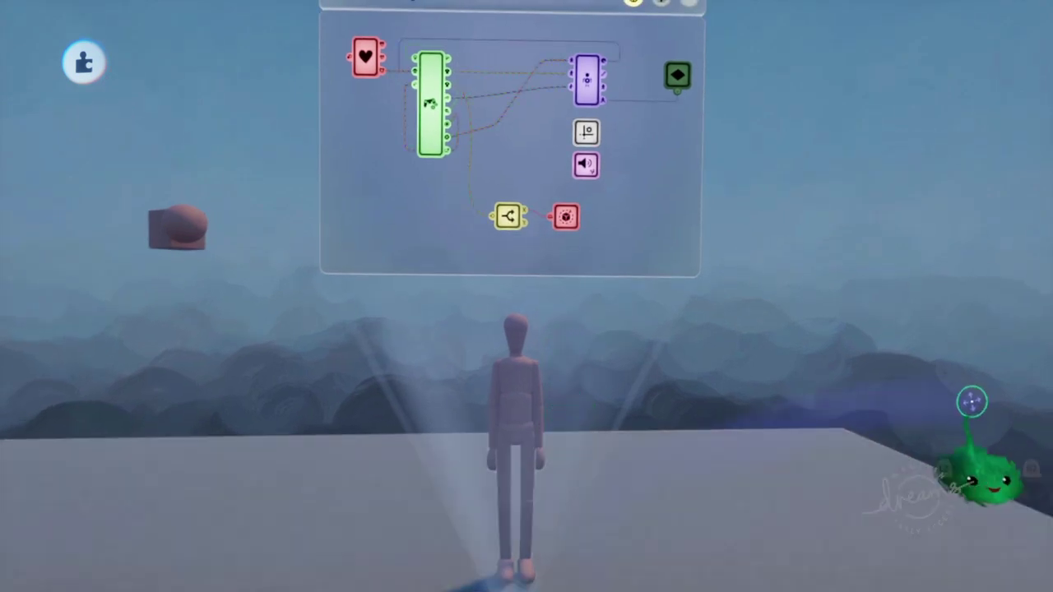
{"action": "left_click_drag", "start_coordinate": [646, 241], "coordinate": [652, 288]}
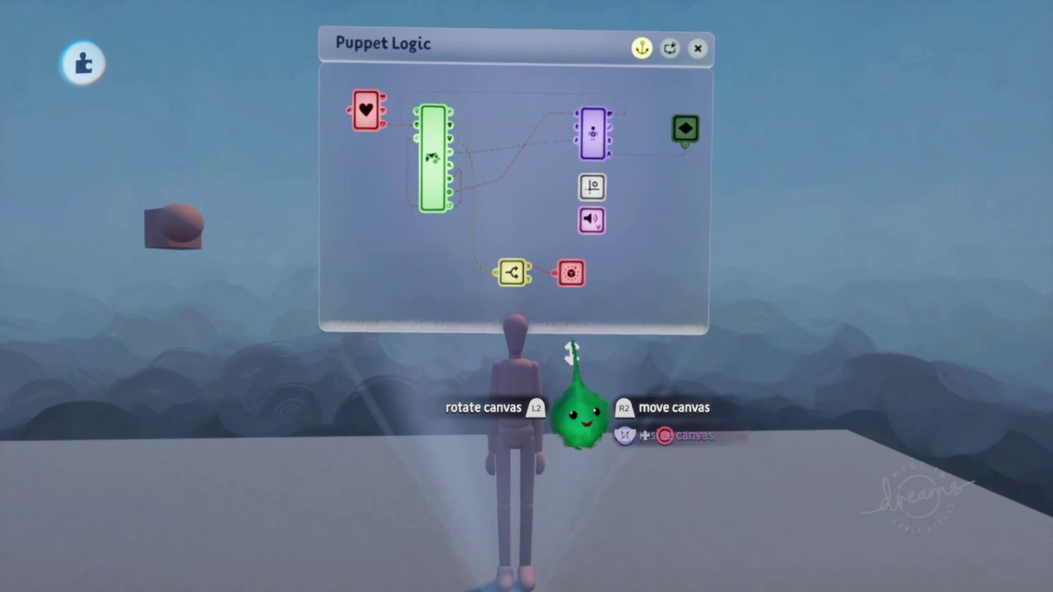
{"action": "scroll", "coordinate": [574, 342], "scroll_direction": "up", "scroll_amount": 4}
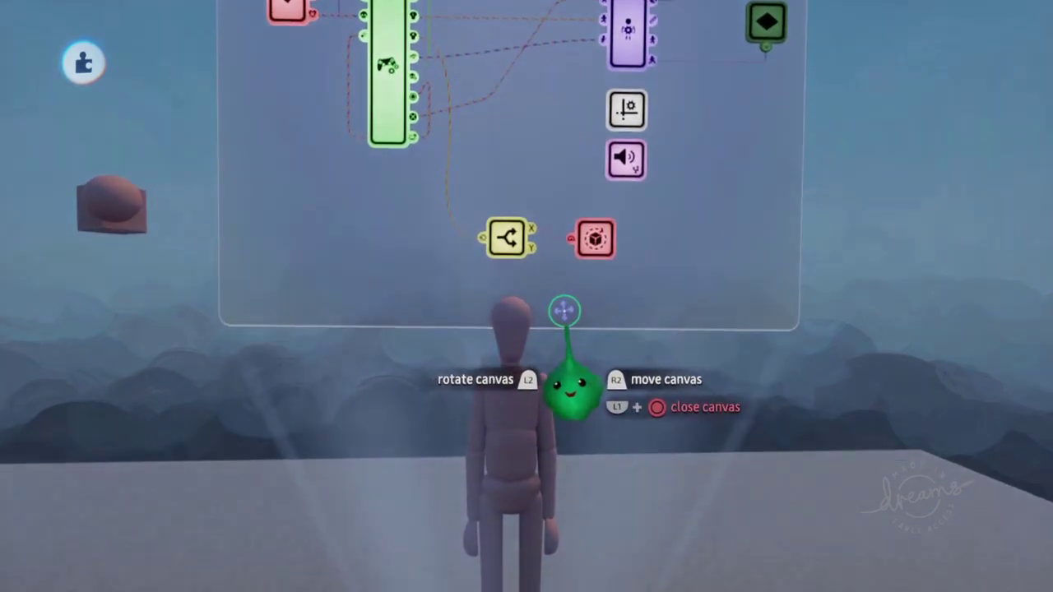